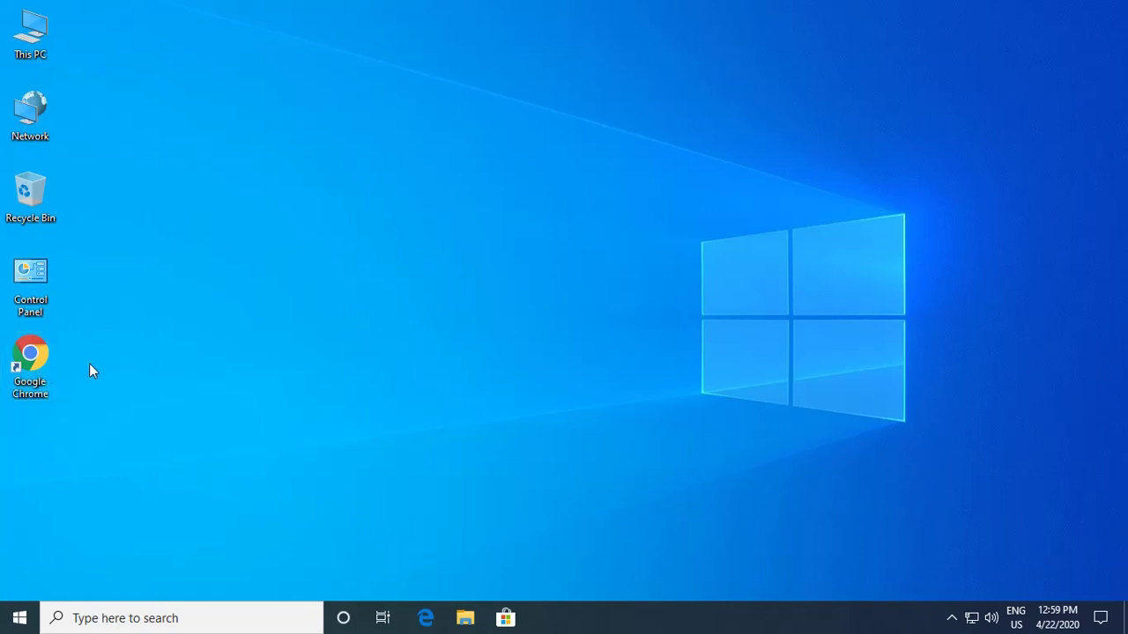
- Launch Chrome and bring up the Google apps panel, scrolling through its listed services
double_click(38, 367)
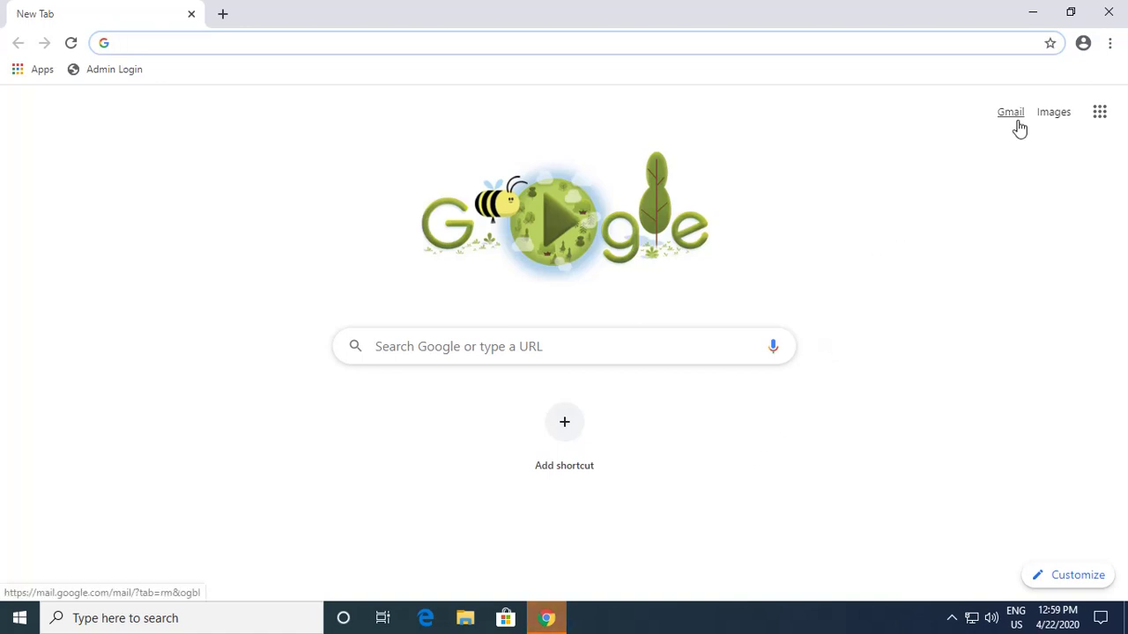
left_click(1099, 115)
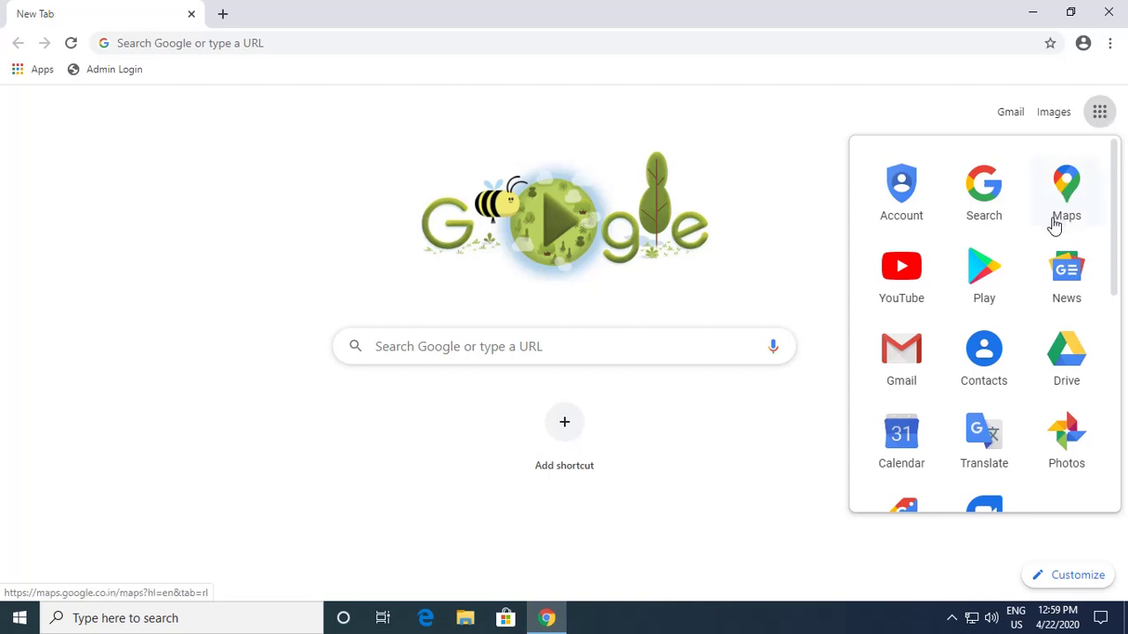
scroll(1020, 292, "down", 3)
scroll(1029, 435, "down", 1)
scroll(1027, 435, "up", 4)
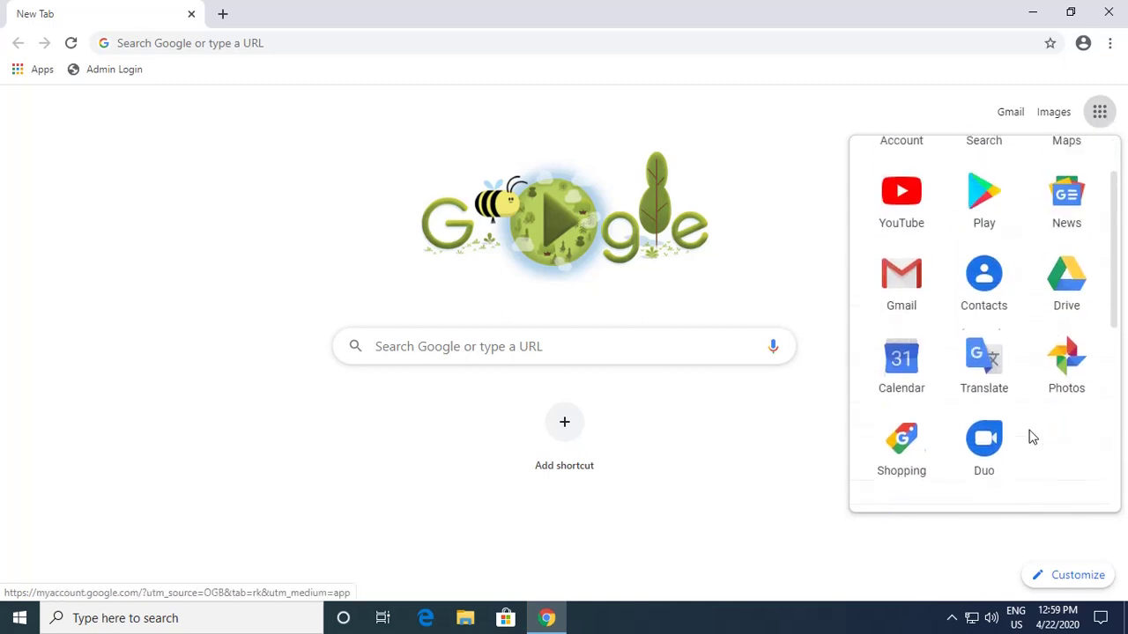
scroll(1031, 436, "down", 5)
scroll(1029, 435, "down", 1)
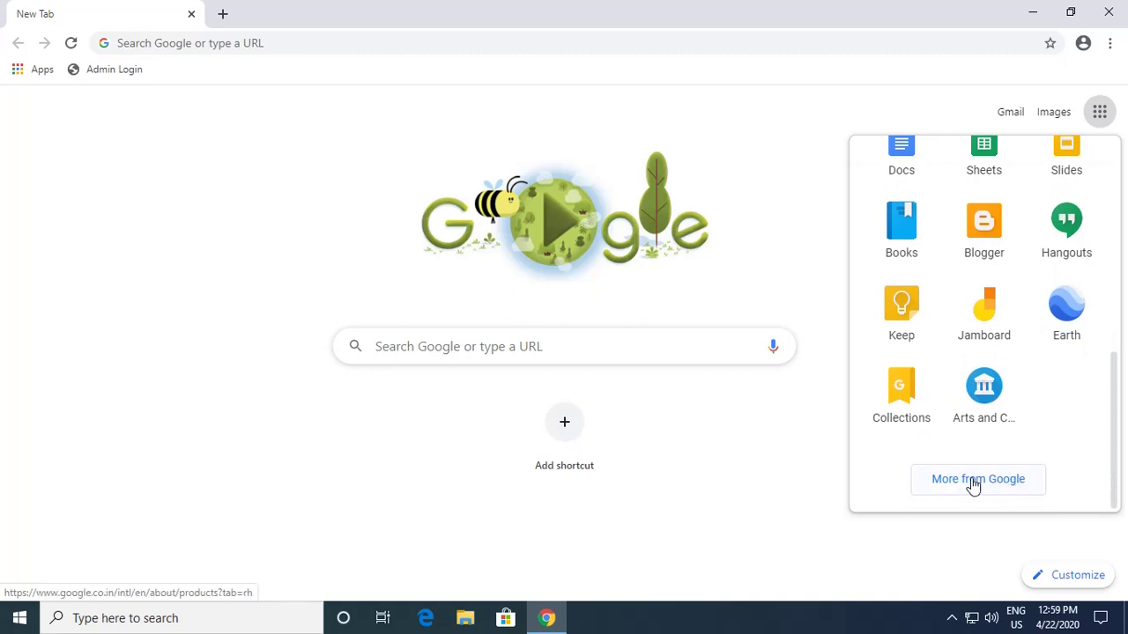
scroll(1025, 441, "up", 6)
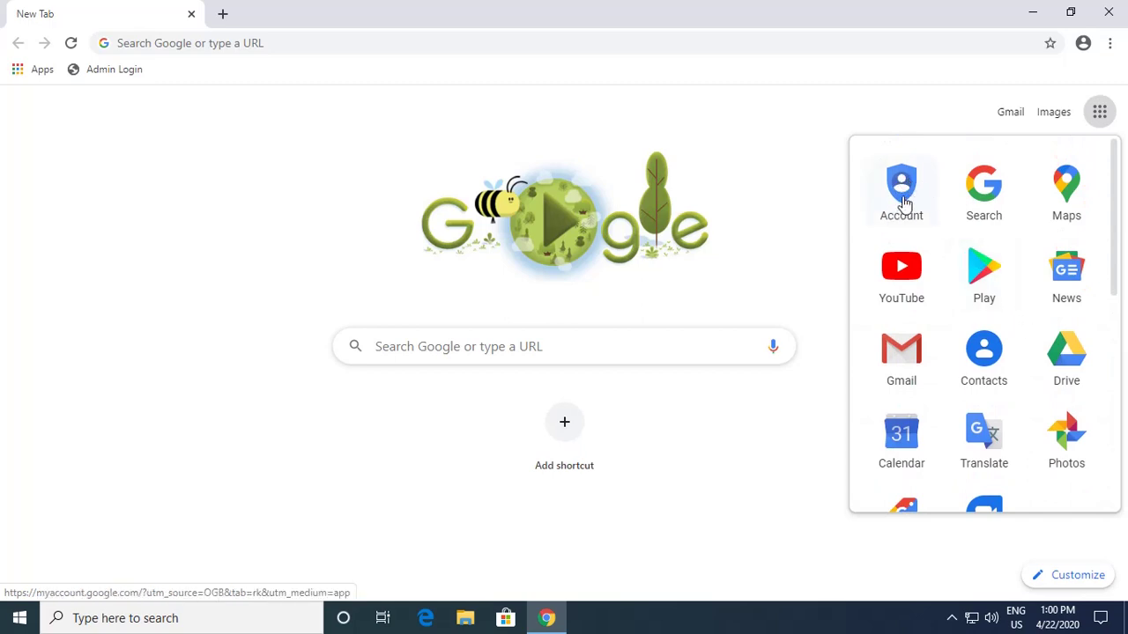
- Go to the Google Account page from the apps panel and choose to create an account
left_click(902, 201)
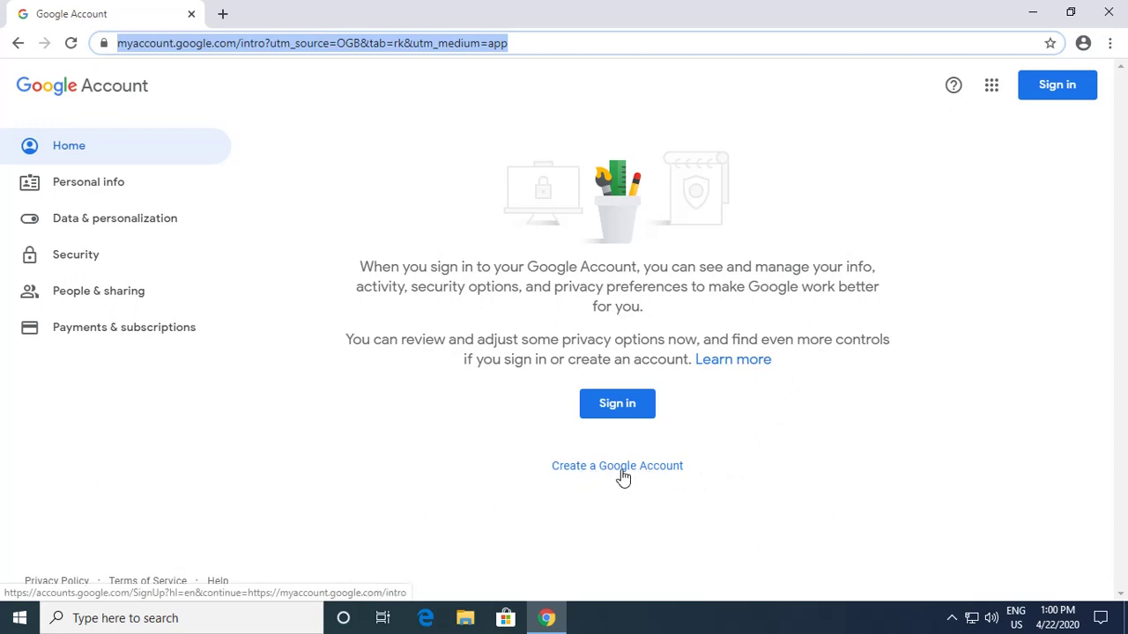
left_click(623, 474)
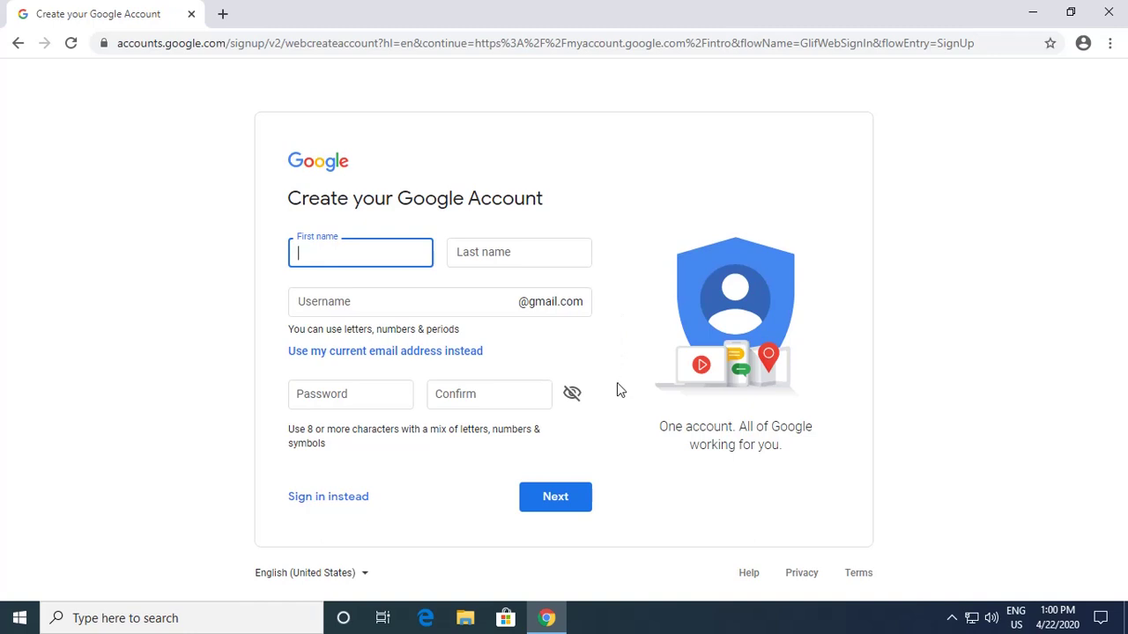
- Enter the user's first and last name in the sign-up form
key("Tab")
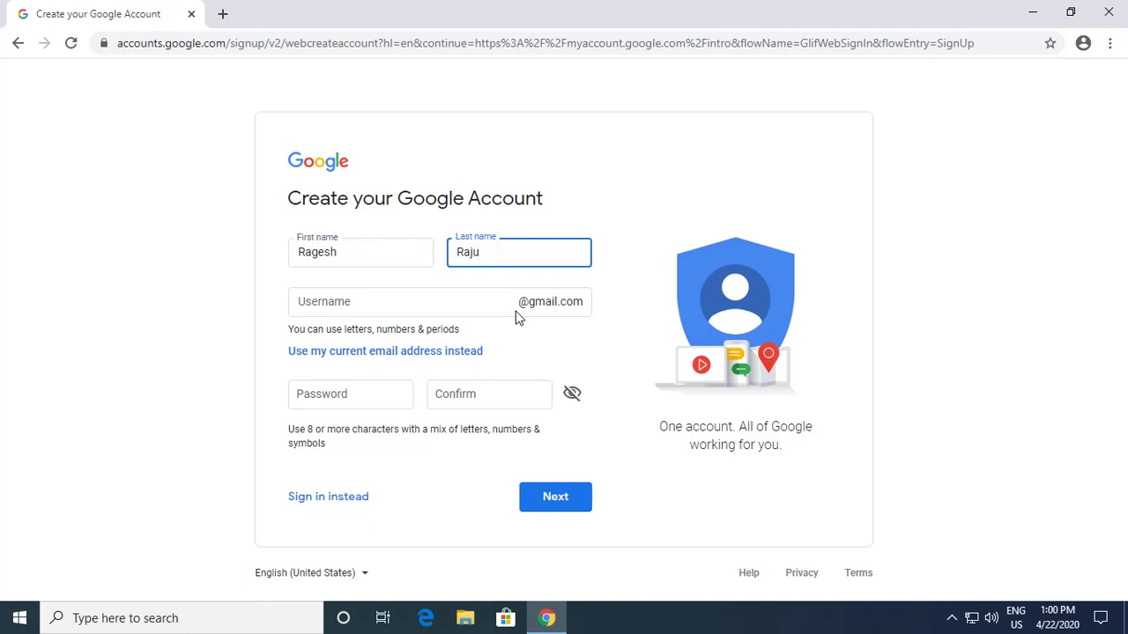
left_click(484, 305)
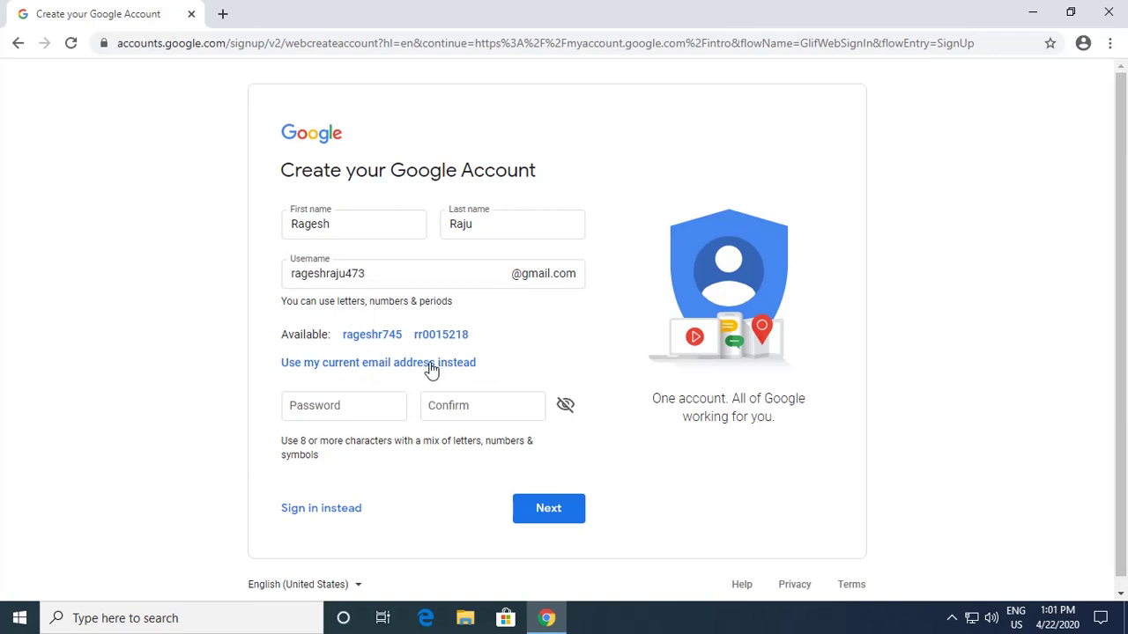
- Revise the suggested username by appending the digits 67
left_click(406, 276)
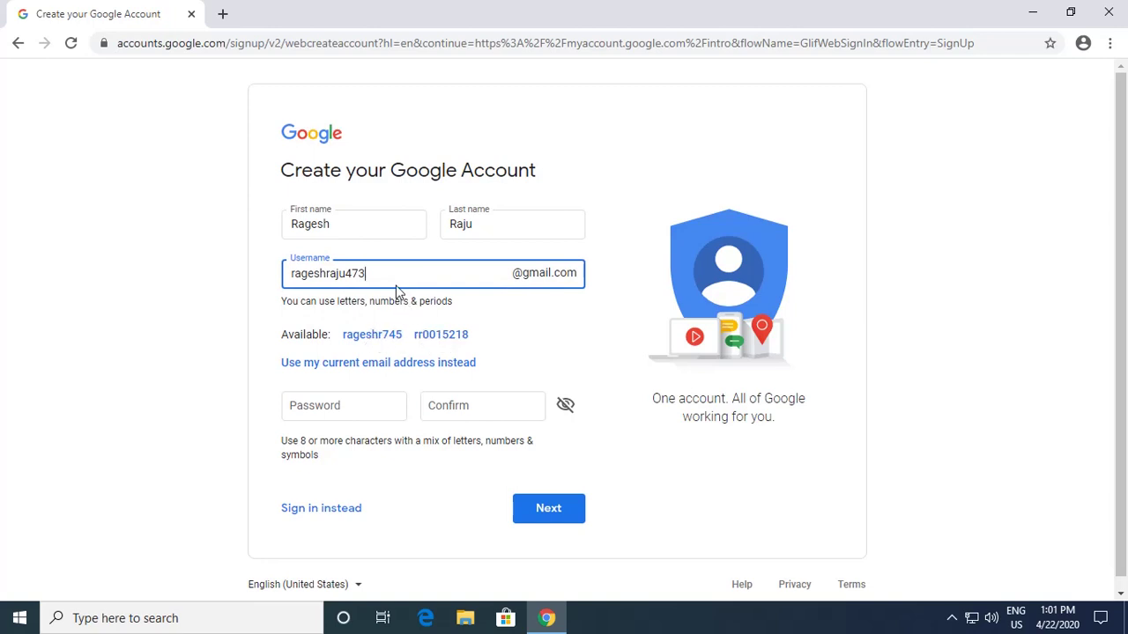
left_click_drag(382, 273, 339, 276)
key("End")
type("67")
left_click(489, 319)
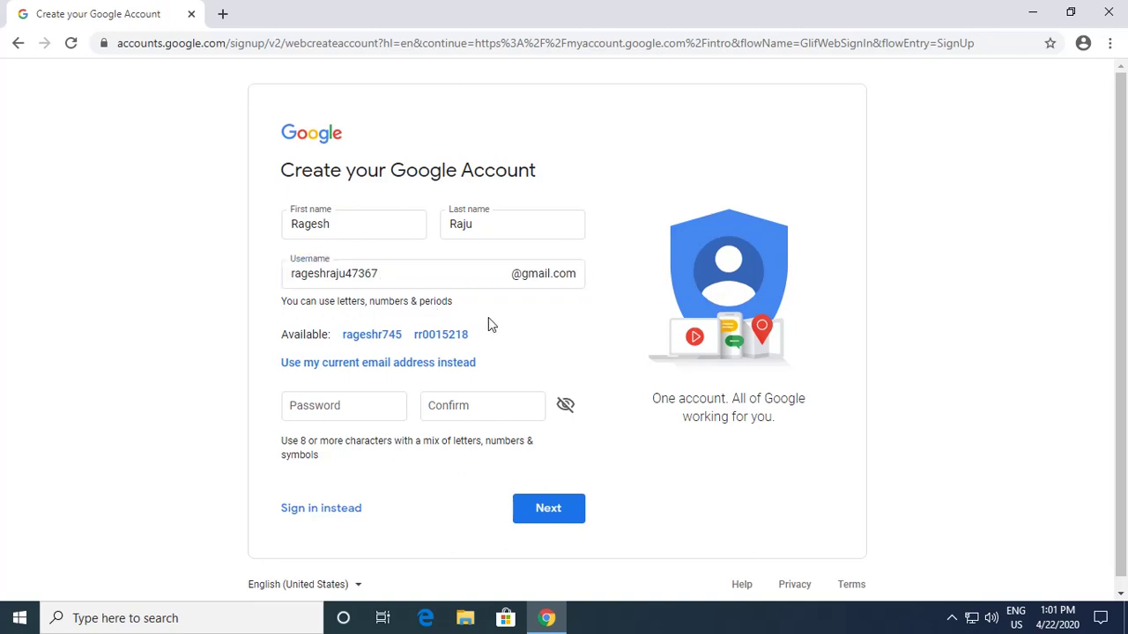
- Enter a password and a non-matching confirmation, getting the passwords-didn't-match error
left_click(382, 408)
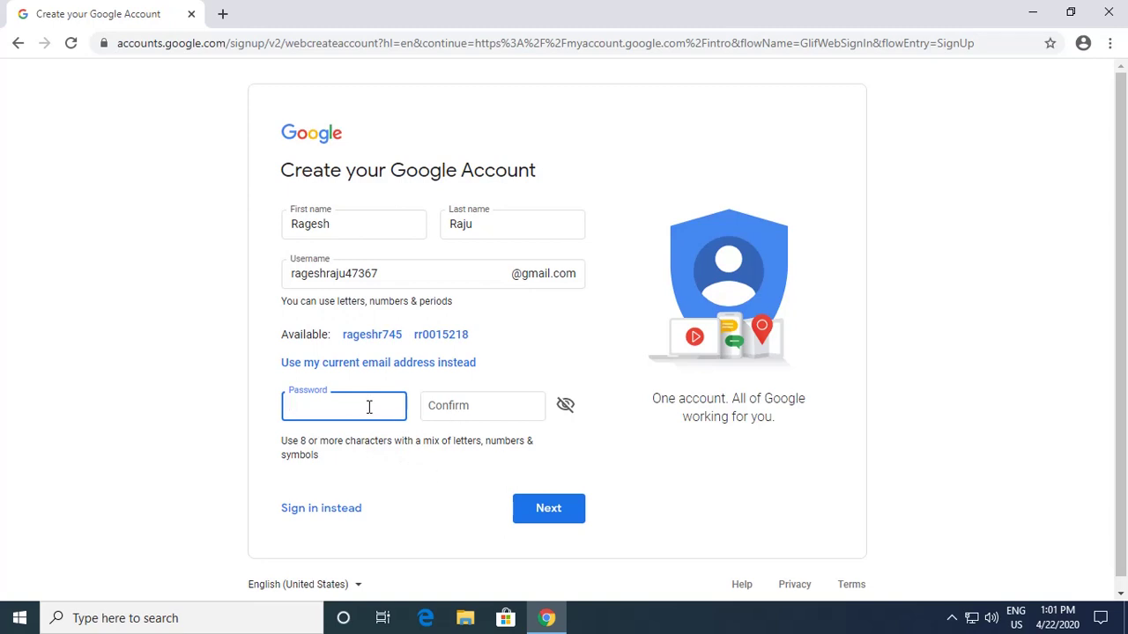
left_click(433, 405)
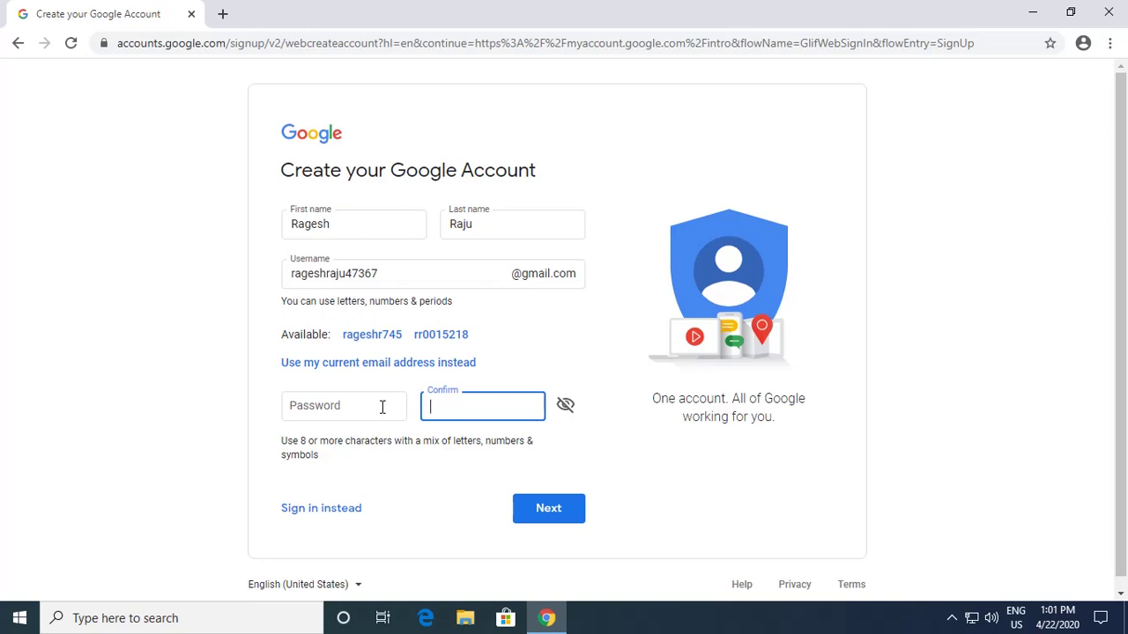
left_click(382, 406)
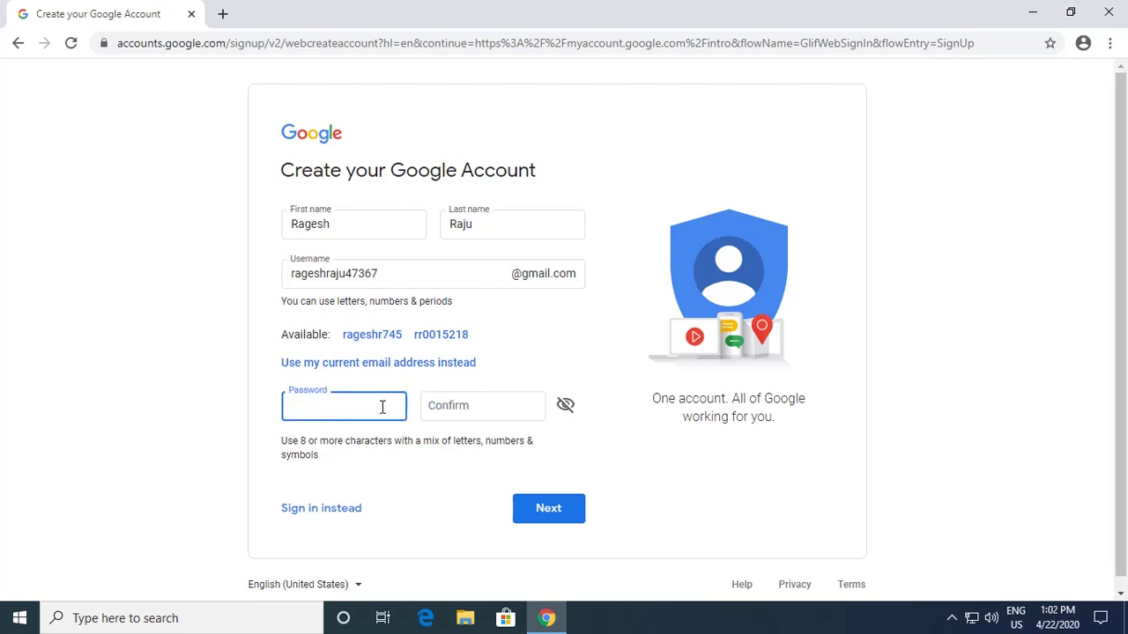
type("•••••••••••")
left_click(491, 410)
type("••••••••••••")
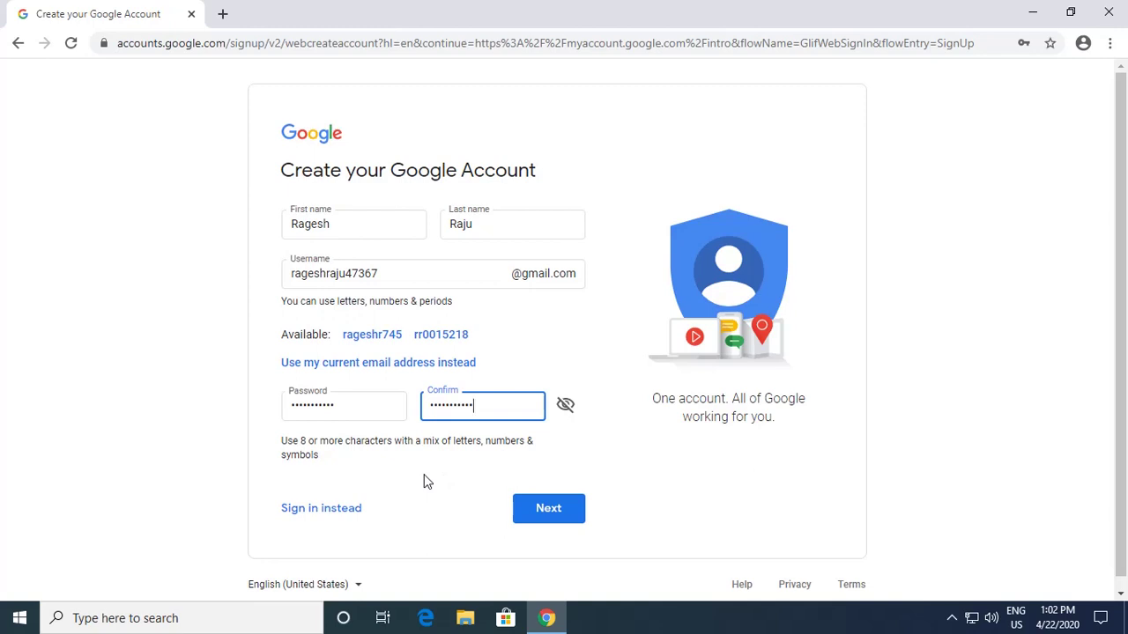
left_click(544, 507)
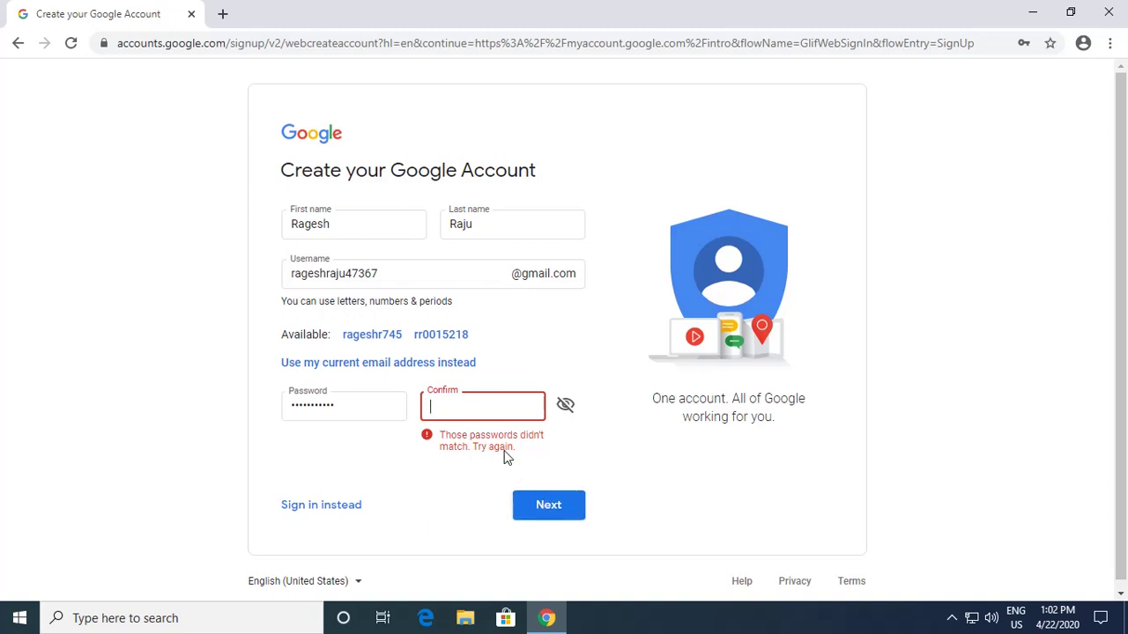
left_click(347, 404)
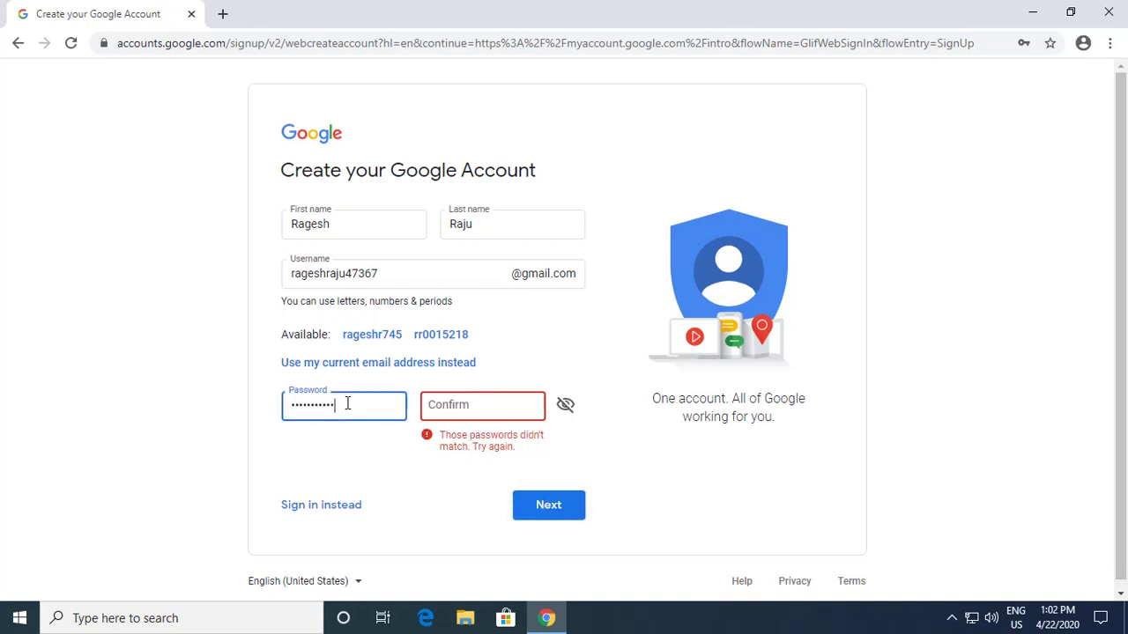
- Retype the password and a matching confirmation, then submit the form
left_click_drag(347, 403, 277, 405)
type("••••••••")
left_click(437, 405)
type("••••••••")
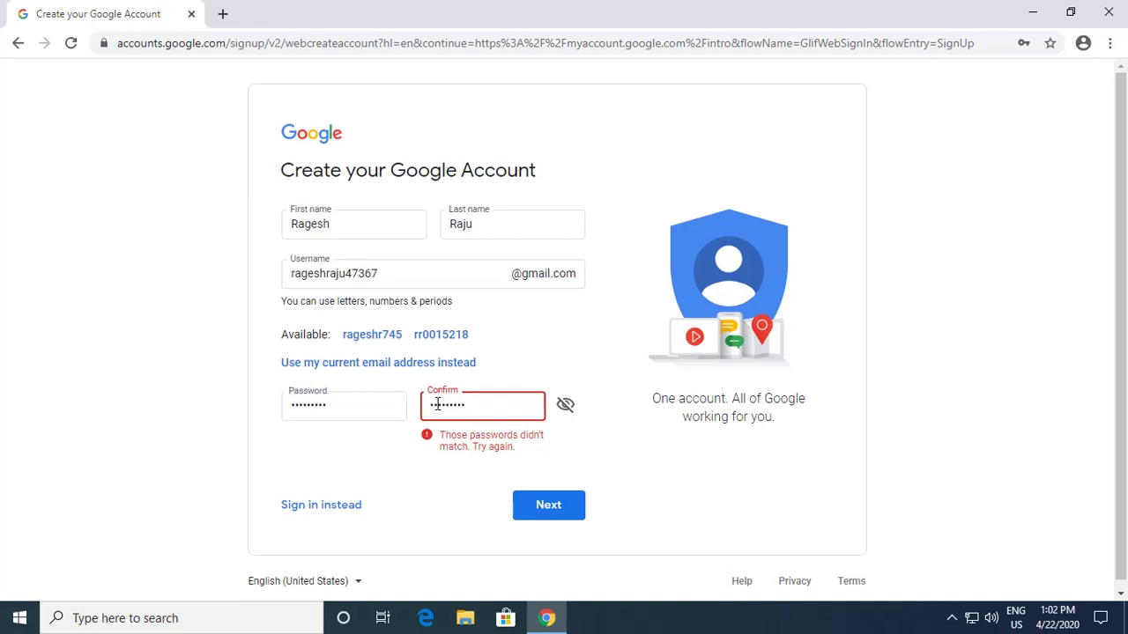
type("•")
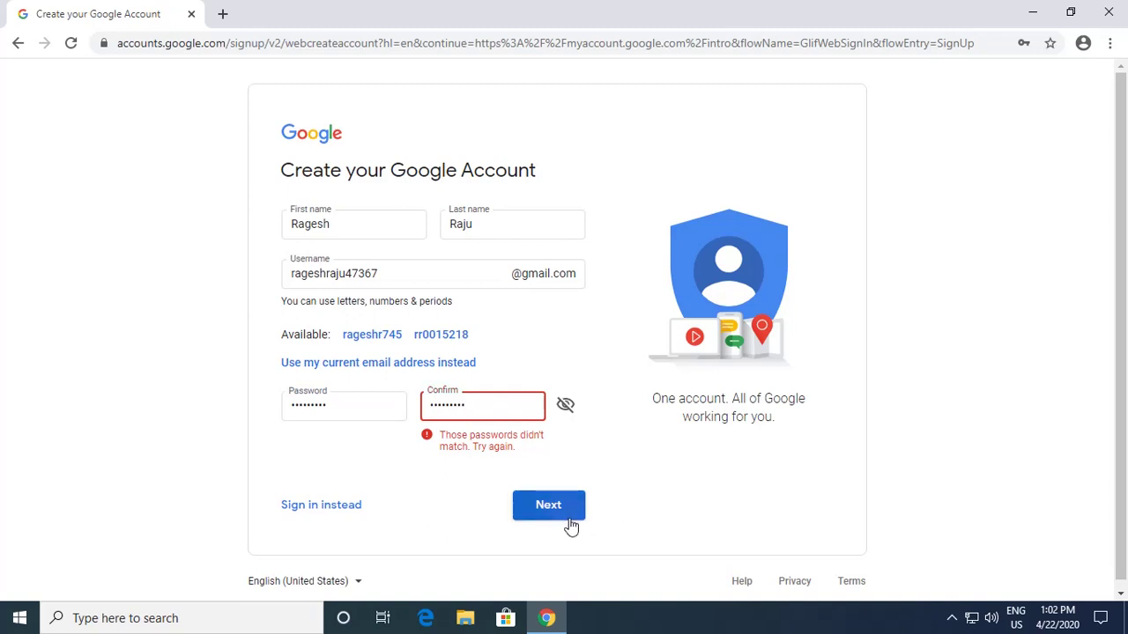
left_click(568, 519)
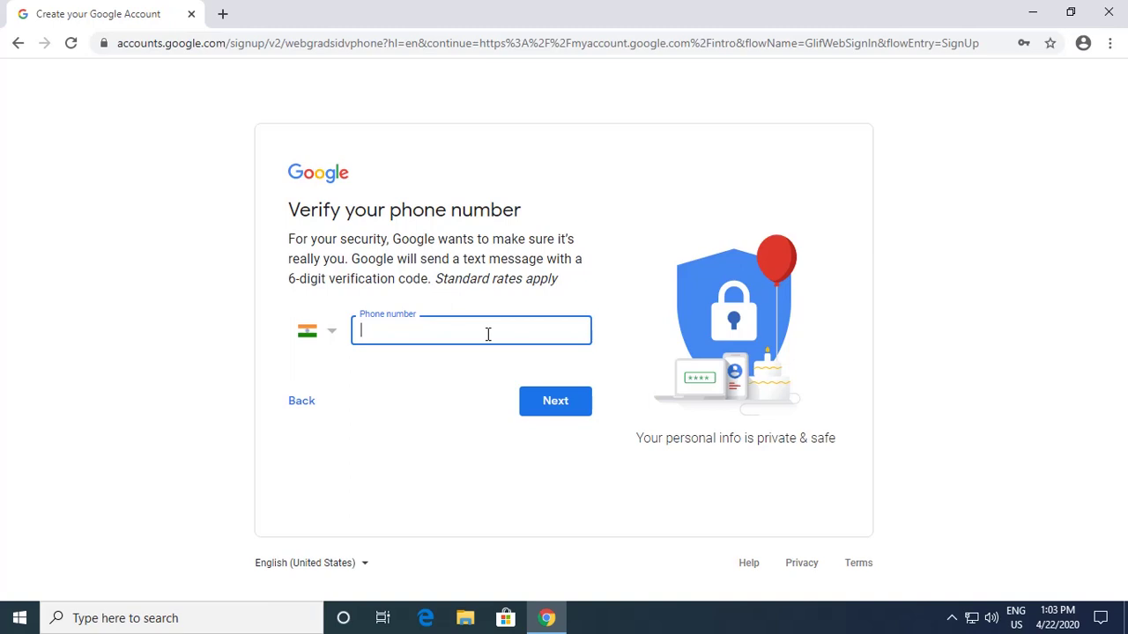
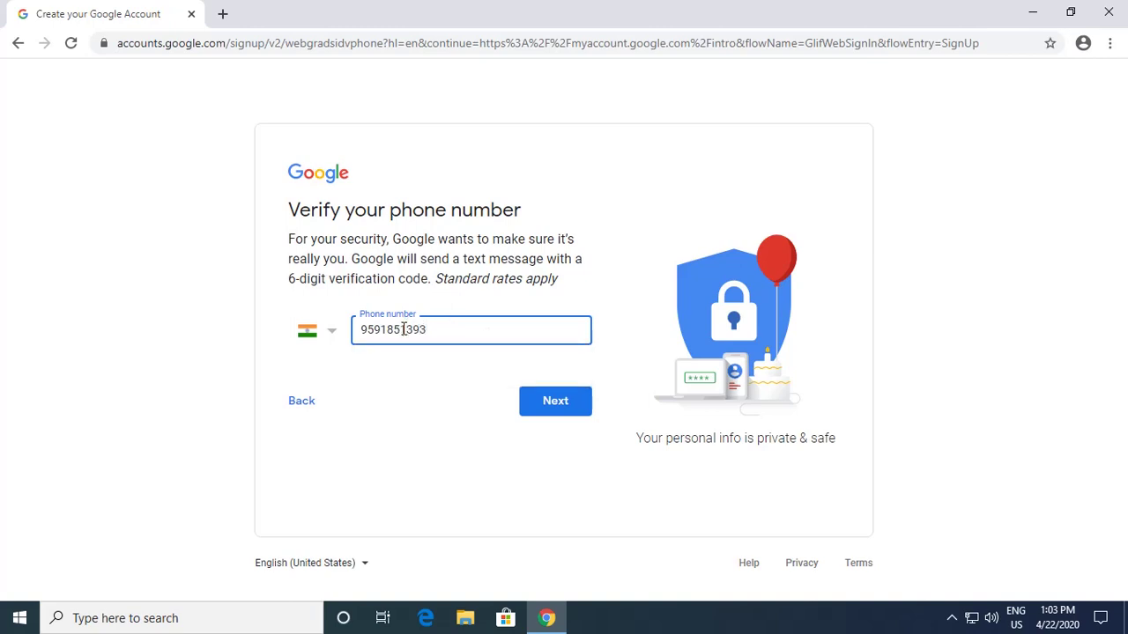
- Enter the phone number, then submit the six-digit code texted to it
left_click(560, 409)
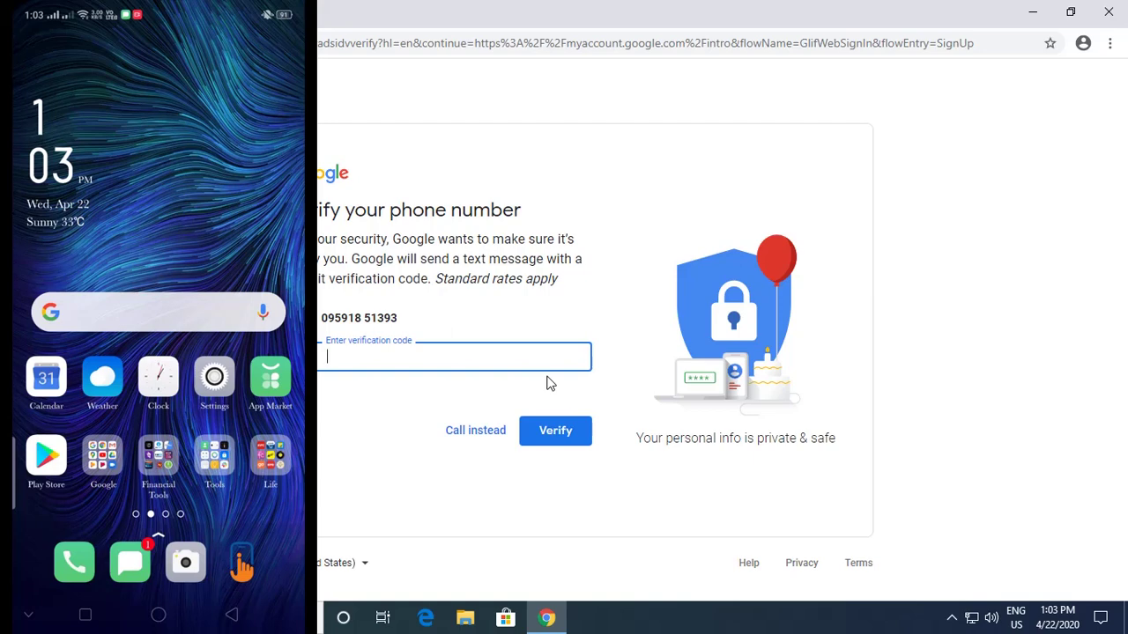
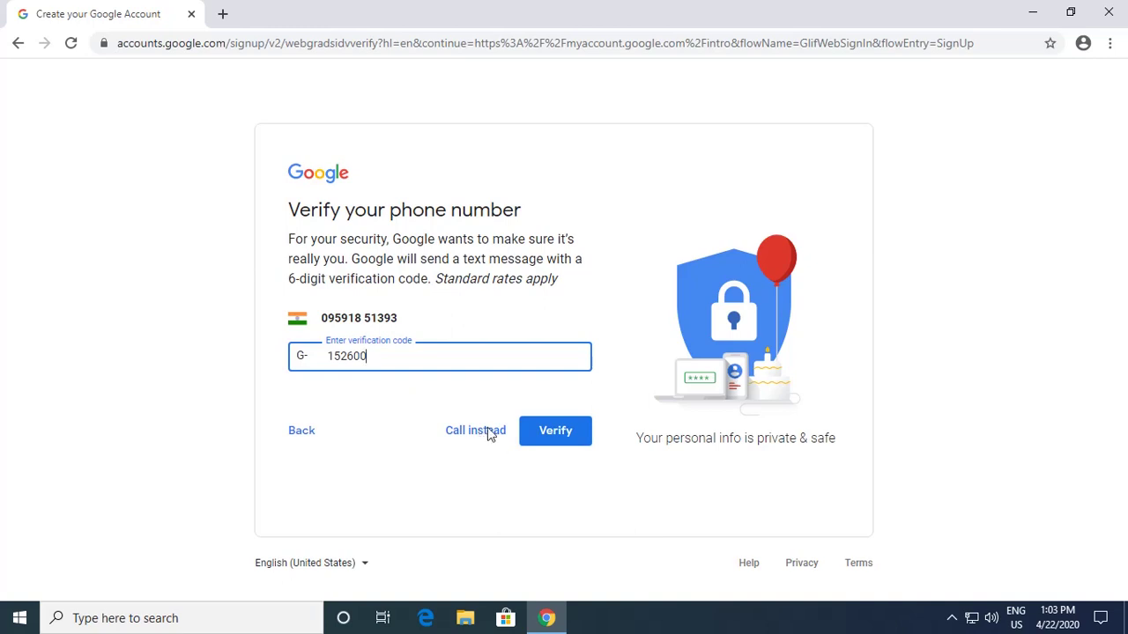
left_click(558, 439)
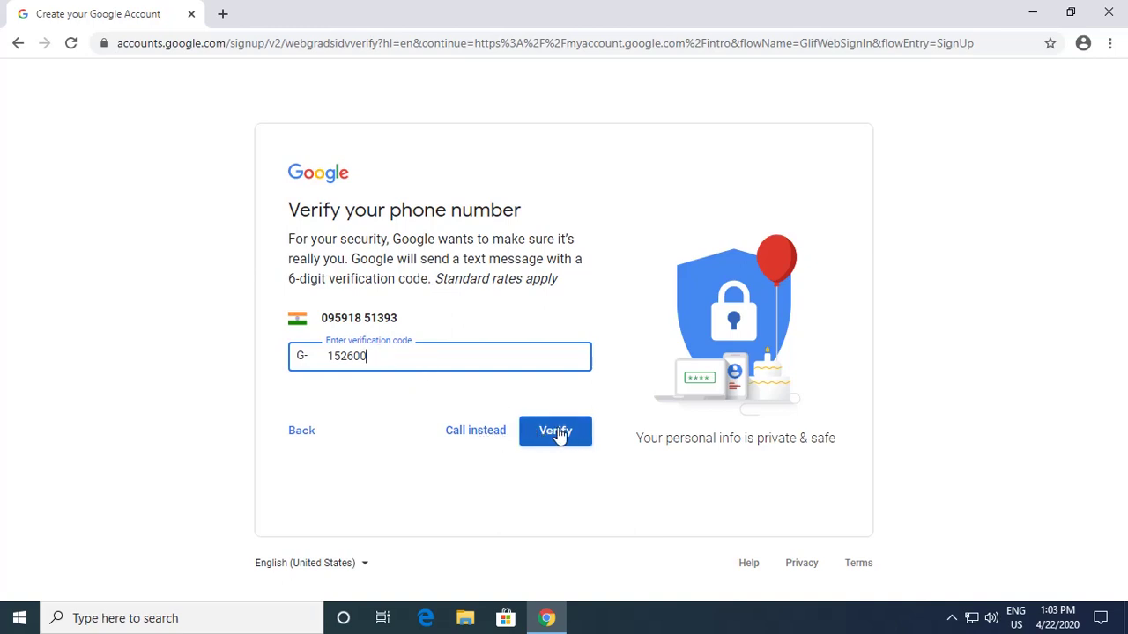
left_click(557, 436)
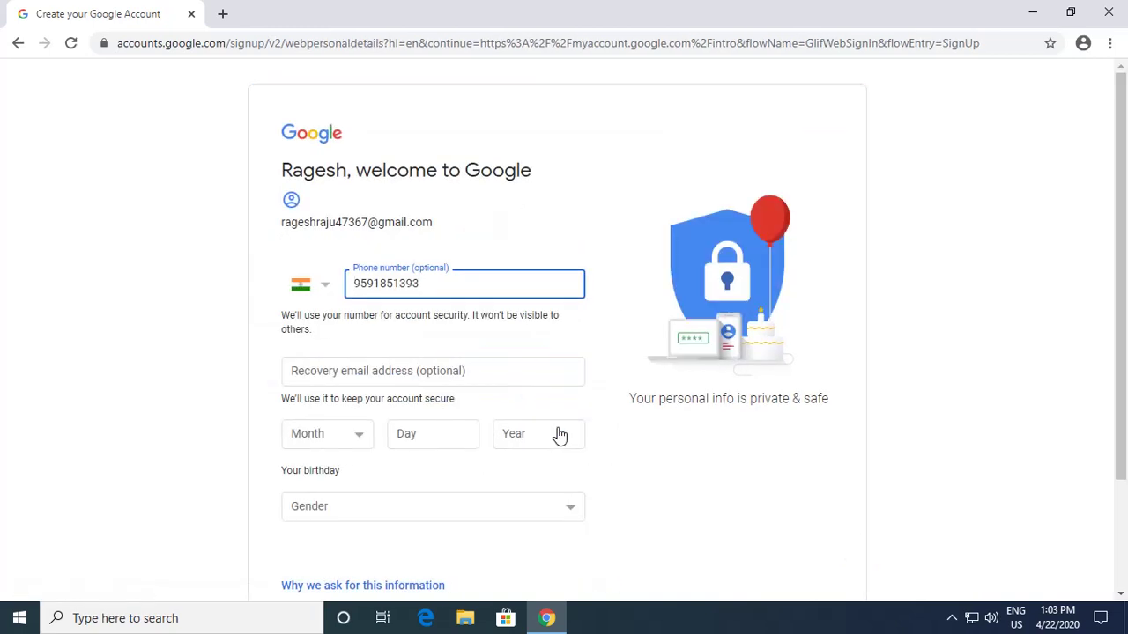
left_click(378, 368)
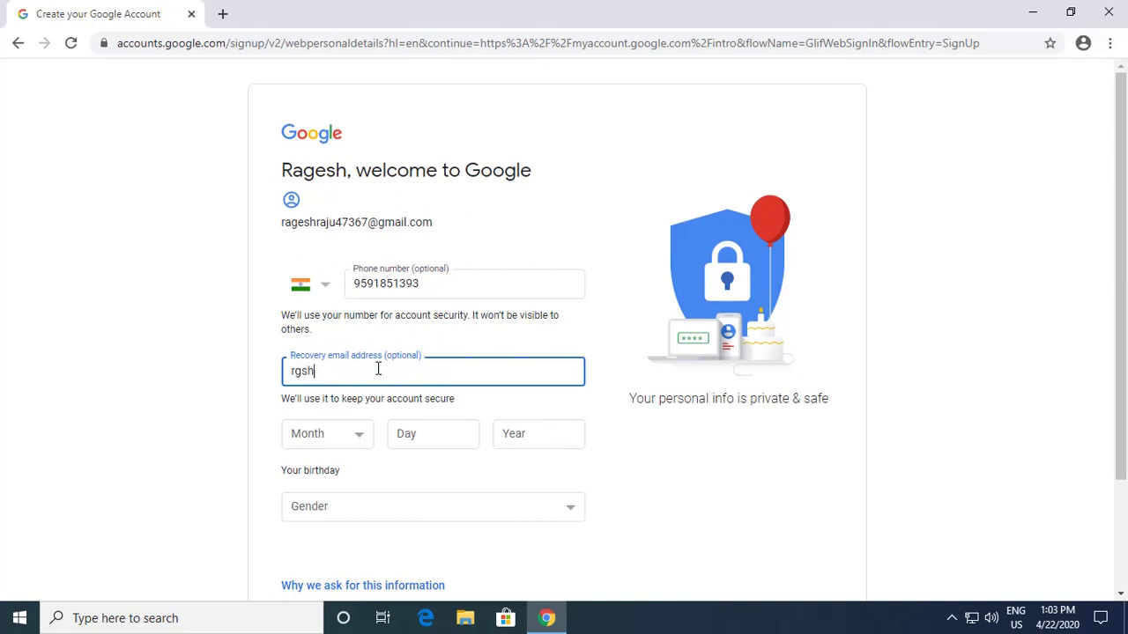
left_click(348, 436)
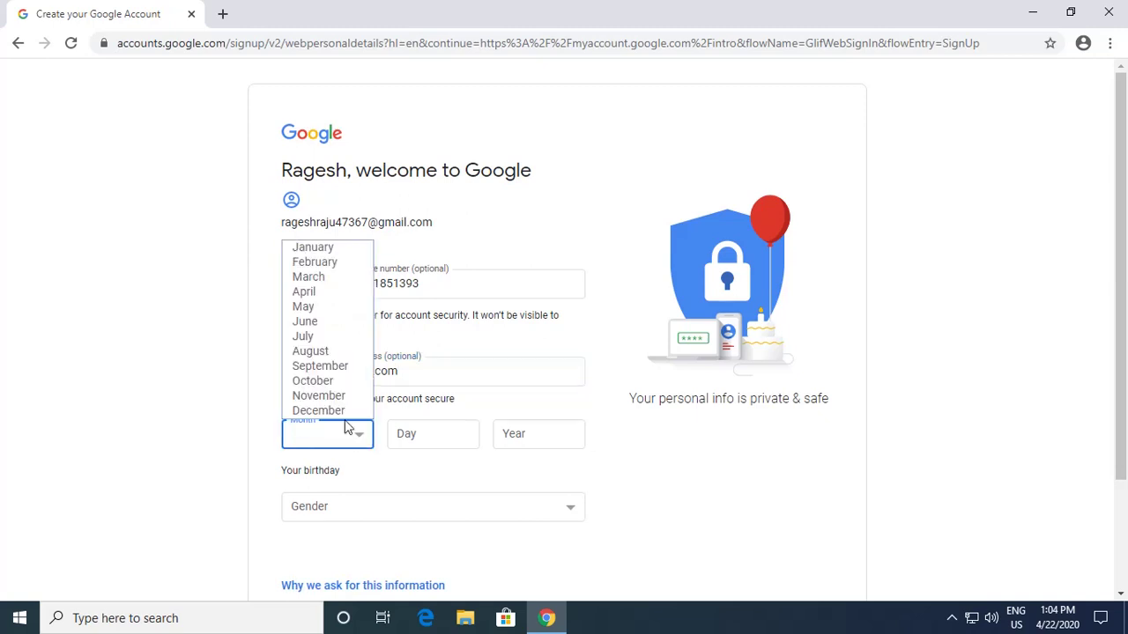
left_click(331, 250)
left_click(429, 432)
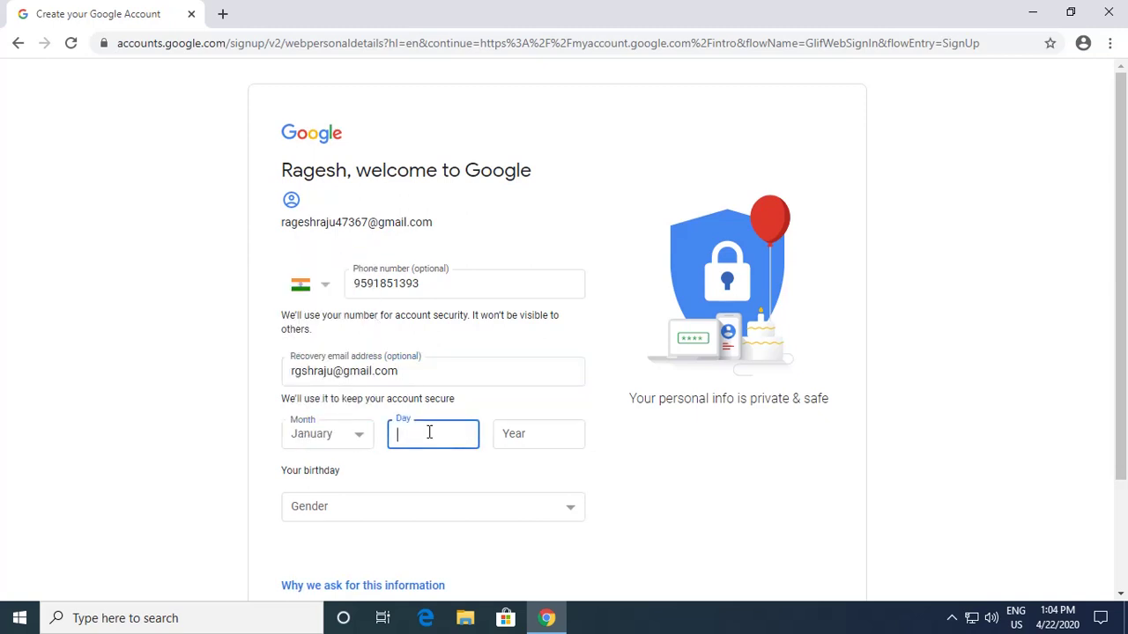
type("21")
left_click(522, 432)
type("1987")
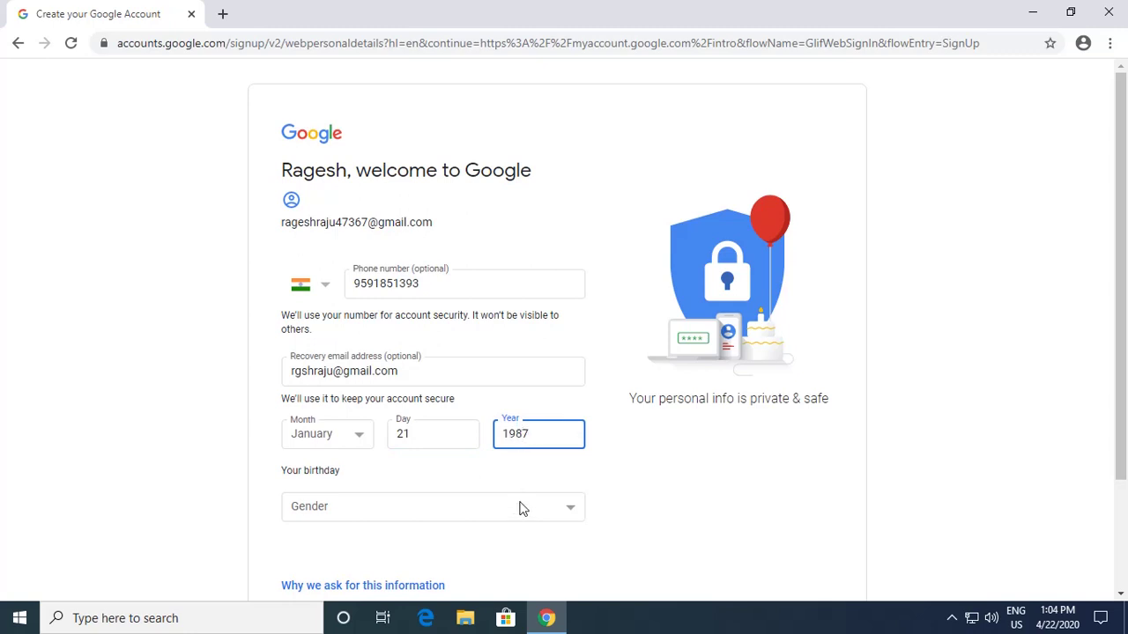
- Set the gender to Male and submit the personal details
scroll(339, 493, "down", 1)
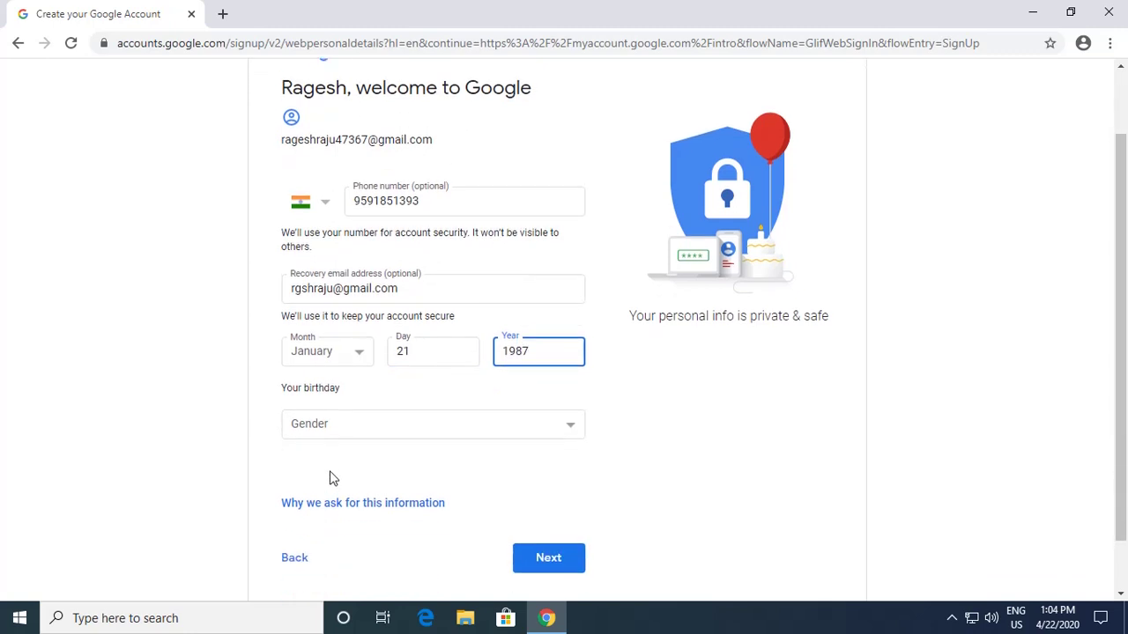
left_click(415, 436)
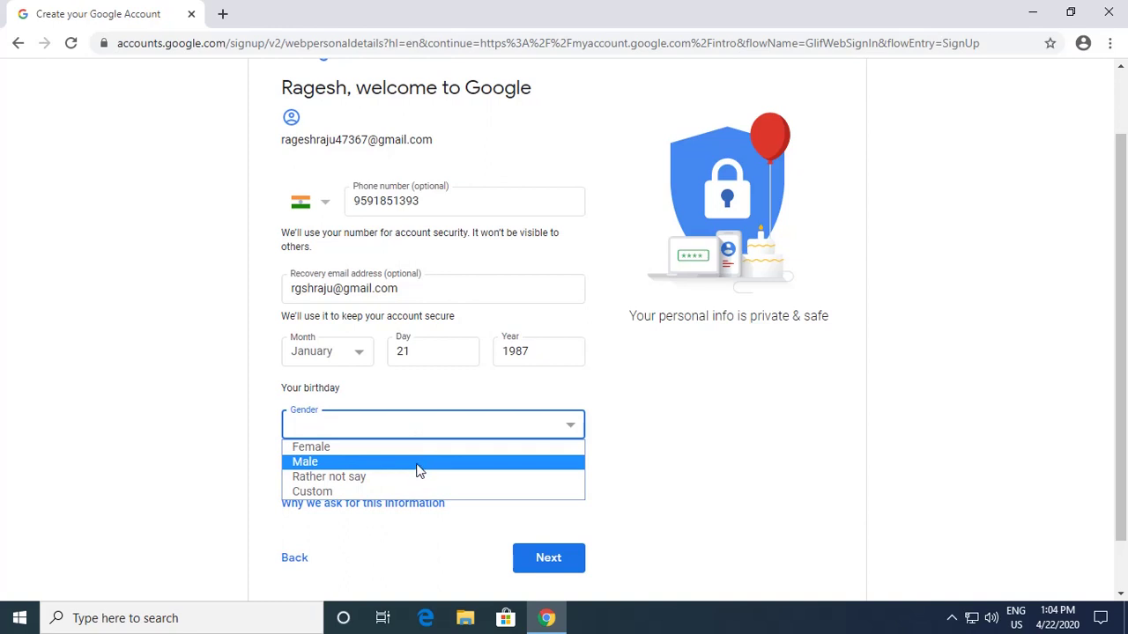
left_click(419, 467)
scroll(498, 472, "down", 1)
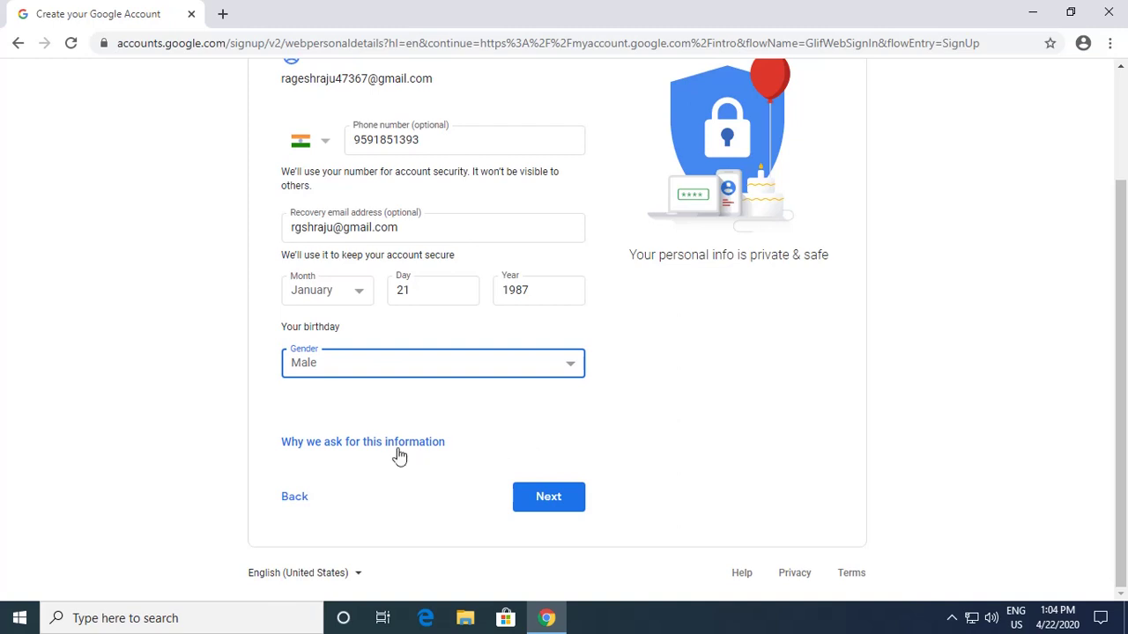
left_click(551, 518)
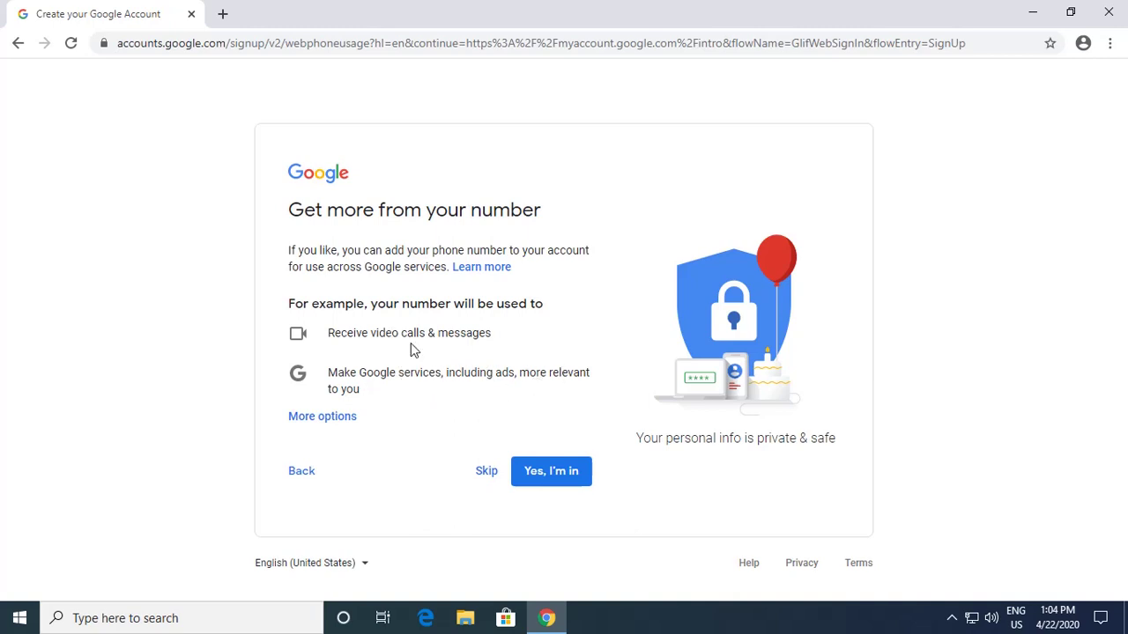
- Accept 'Yes, I'm in' to use the phone number across Google services
left_click(569, 483)
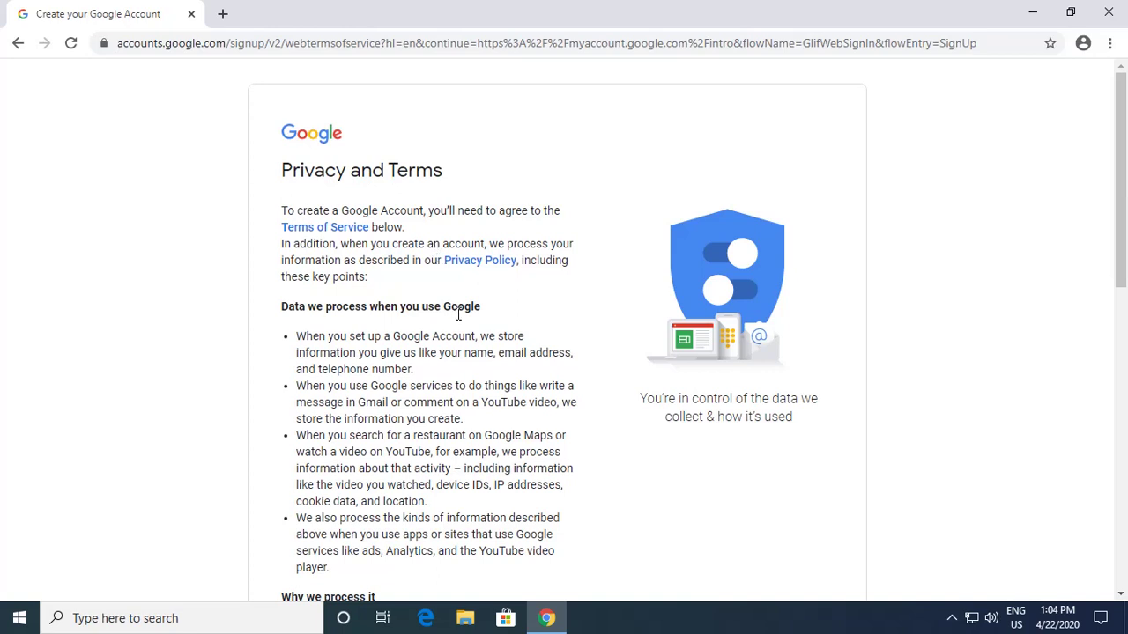
- Scroll through the Privacy and Terms and accept them with I agree
scroll(458, 313, "down", 1)
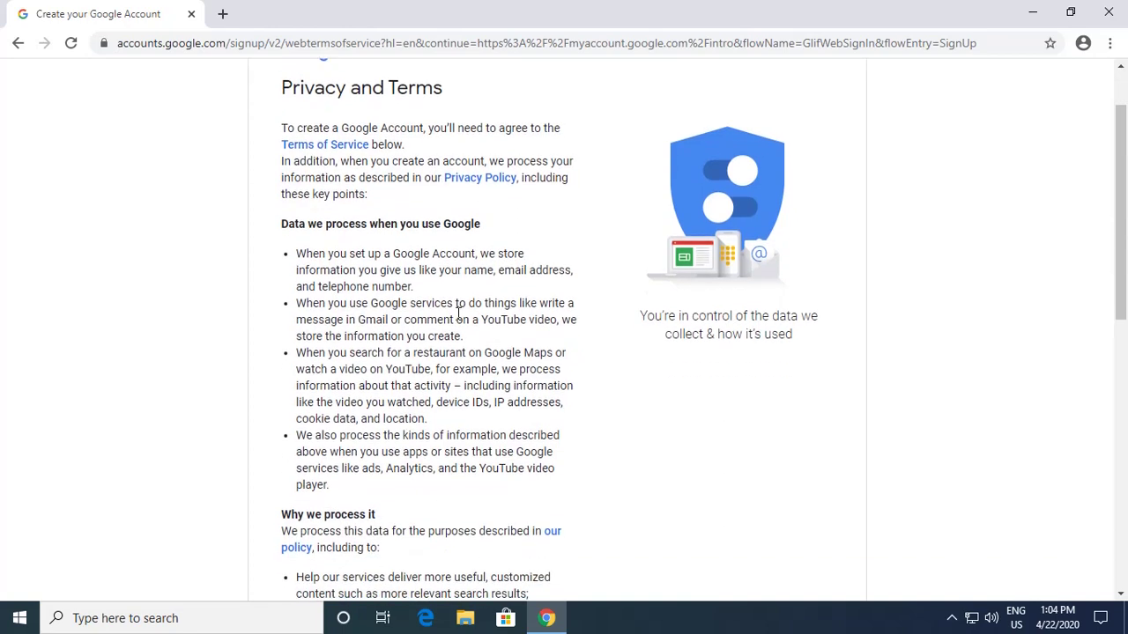
scroll(458, 313, "down", 1)
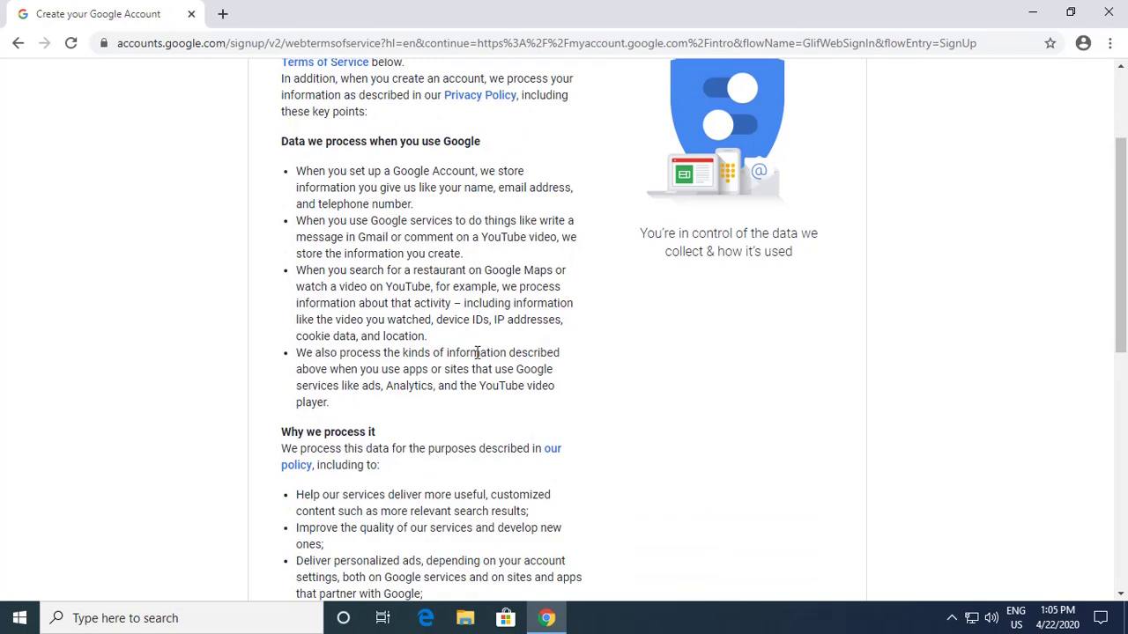
scroll(480, 350, "down", 3)
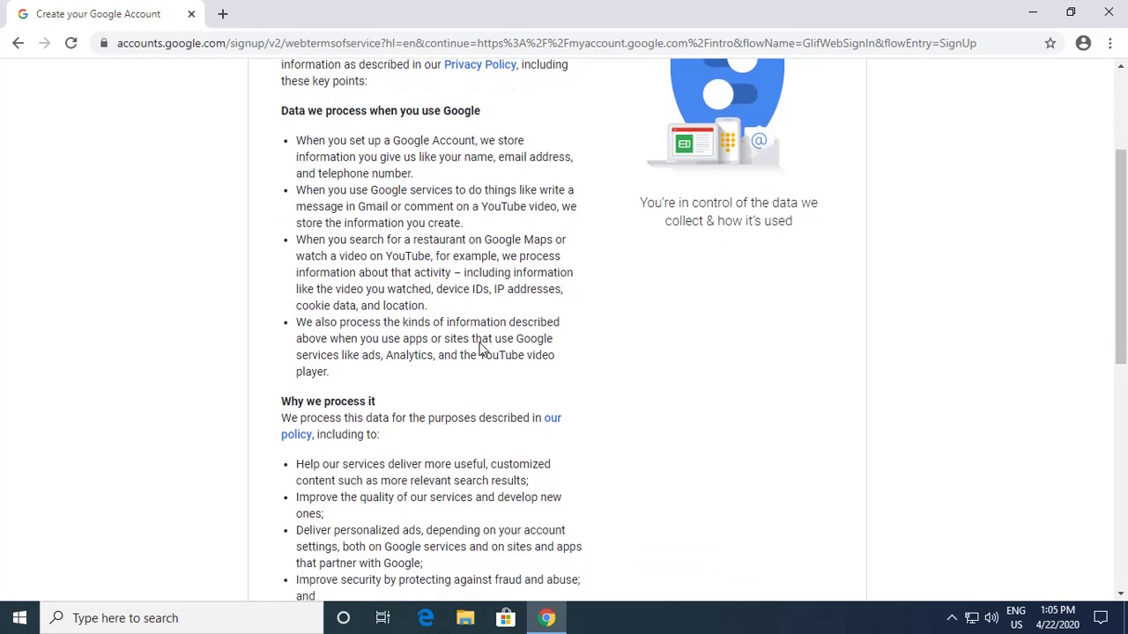
scroll(481, 350, "down", 4)
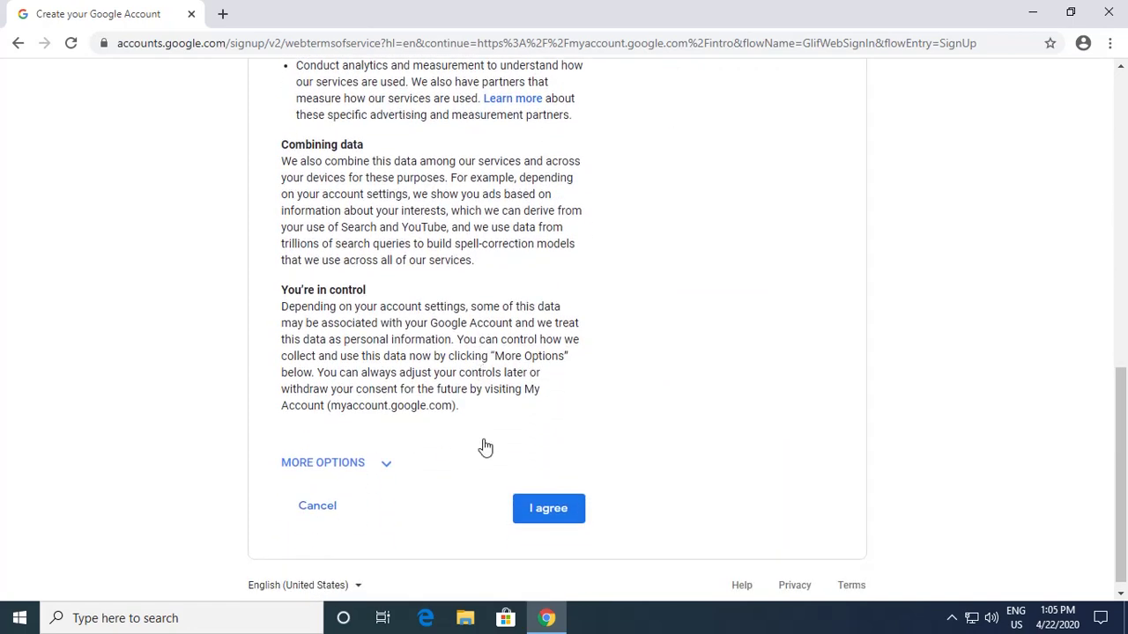
left_click(539, 511)
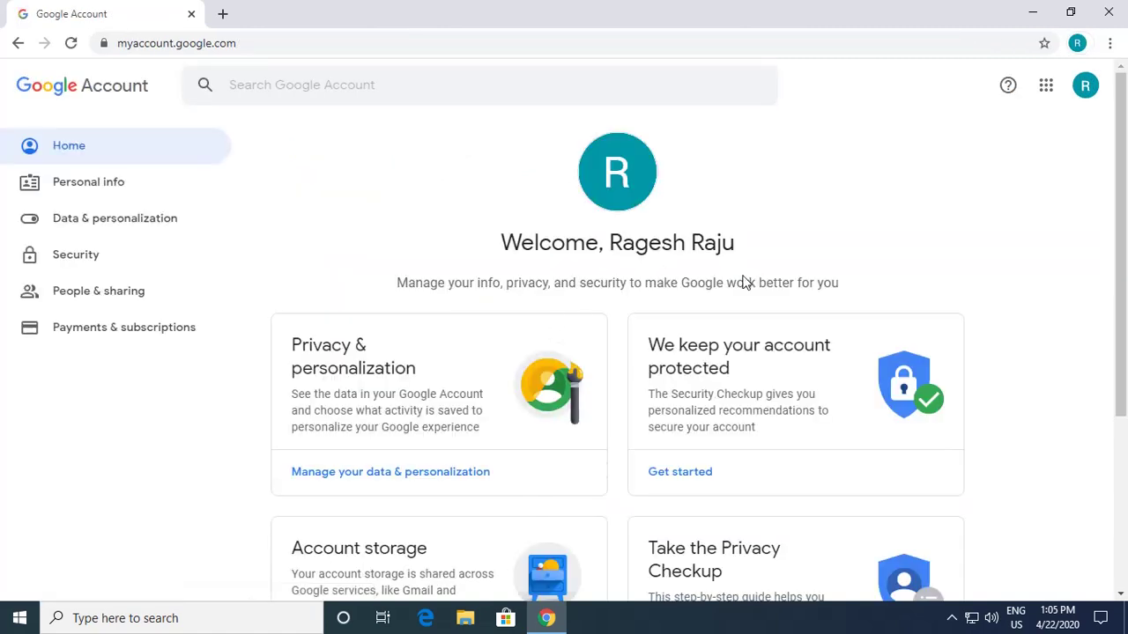
- Review the home page, highlighting the 15 GB storage allowance, then go to Personal info
scroll(700, 416, "down", 1)
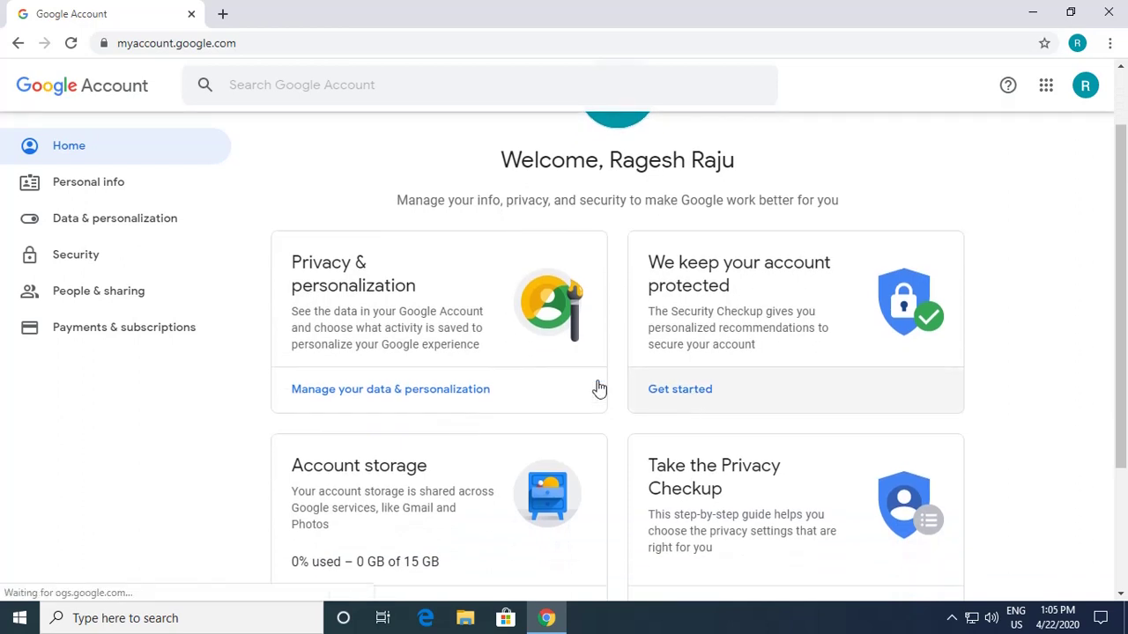
scroll(496, 370, "down", 2)
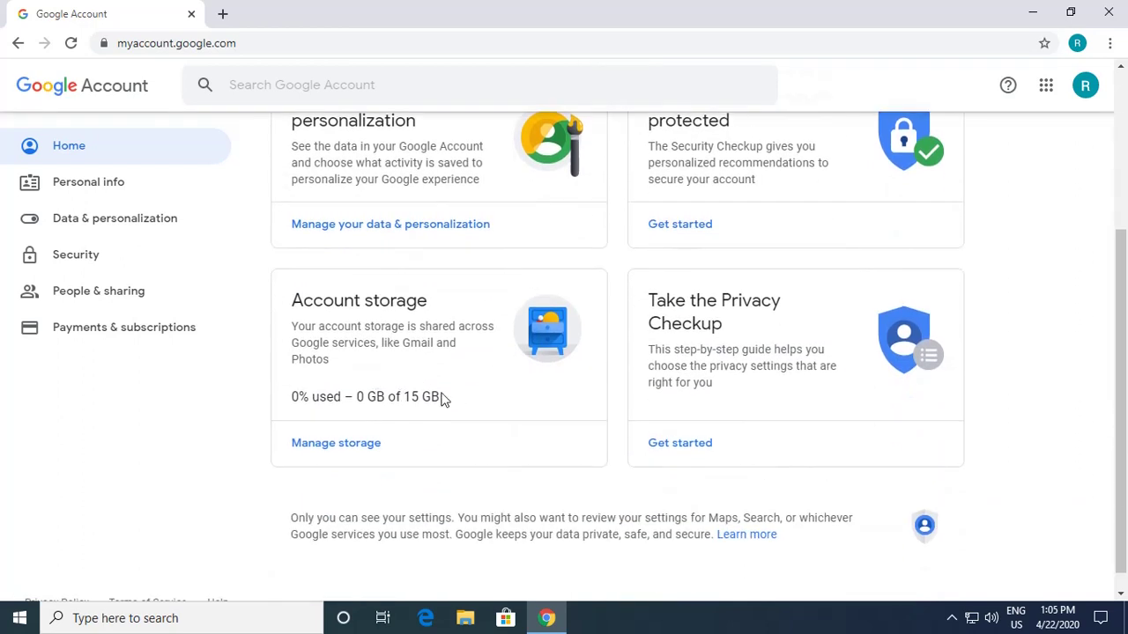
left_click_drag(440, 398, 405, 397)
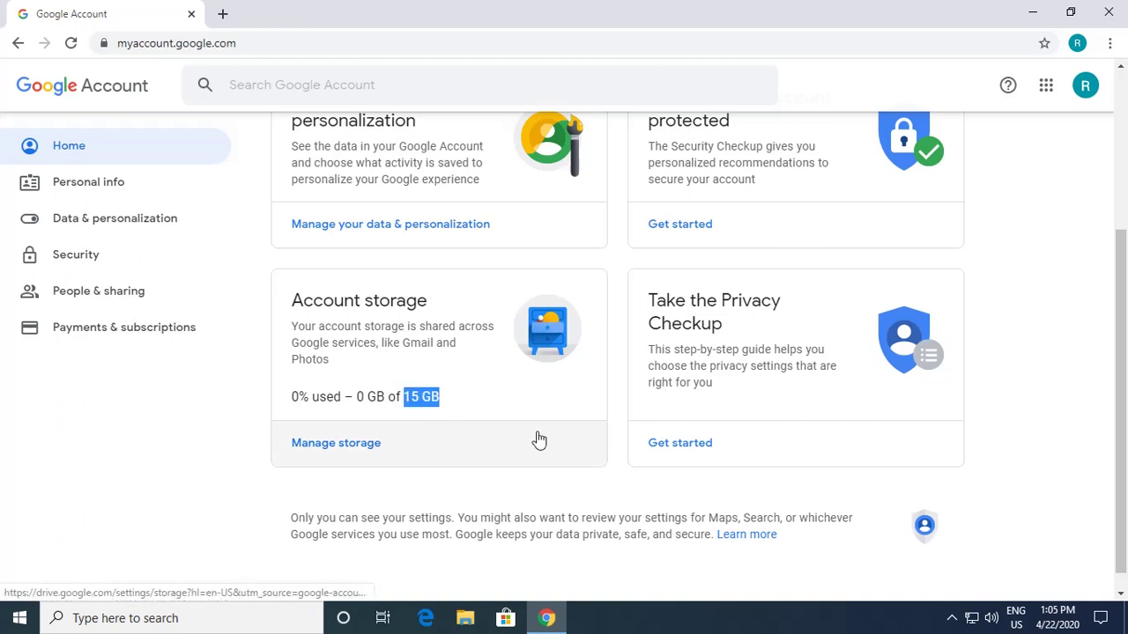
scroll(295, 300, "up", 2)
scroll(265, 282, "up", 1)
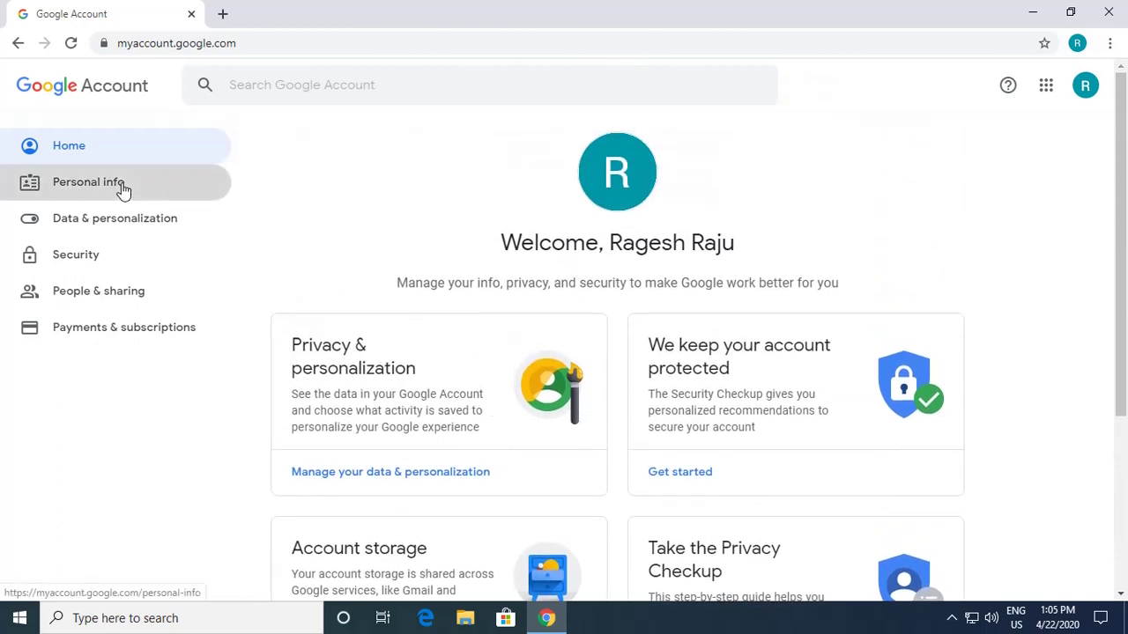
left_click(123, 187)
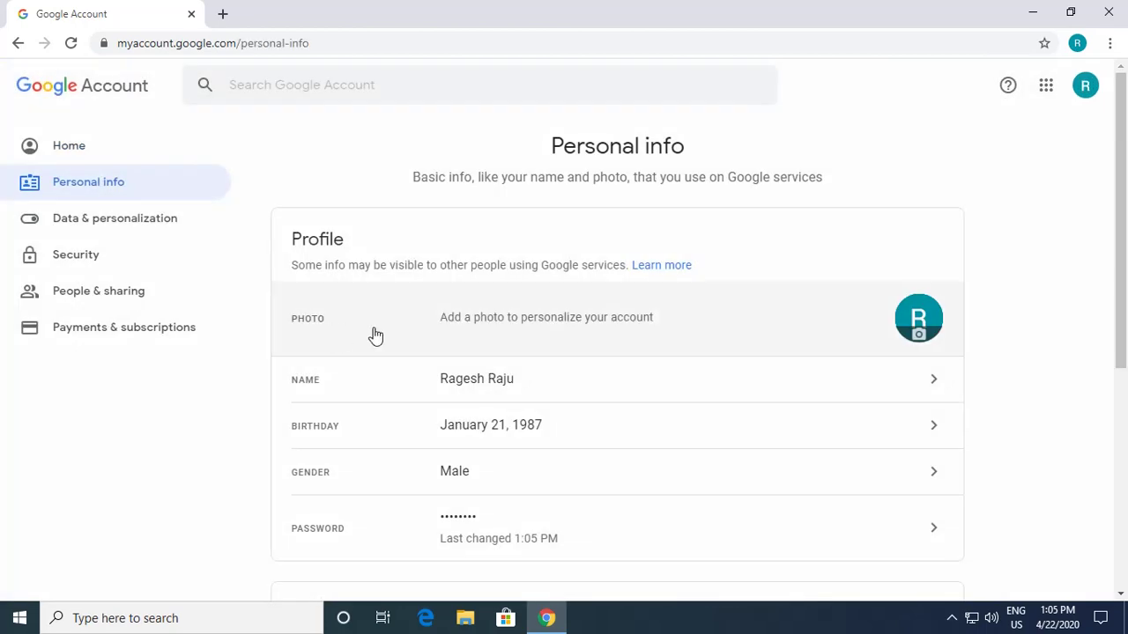
scroll(493, 335, "down", 1)
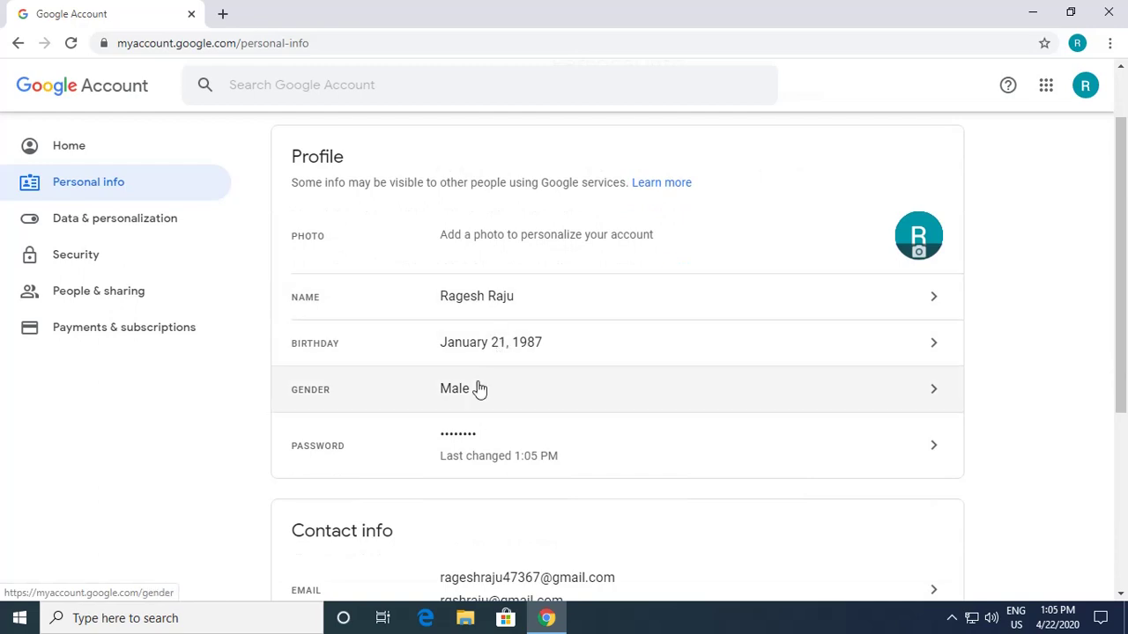
scroll(493, 451, "down", 2)
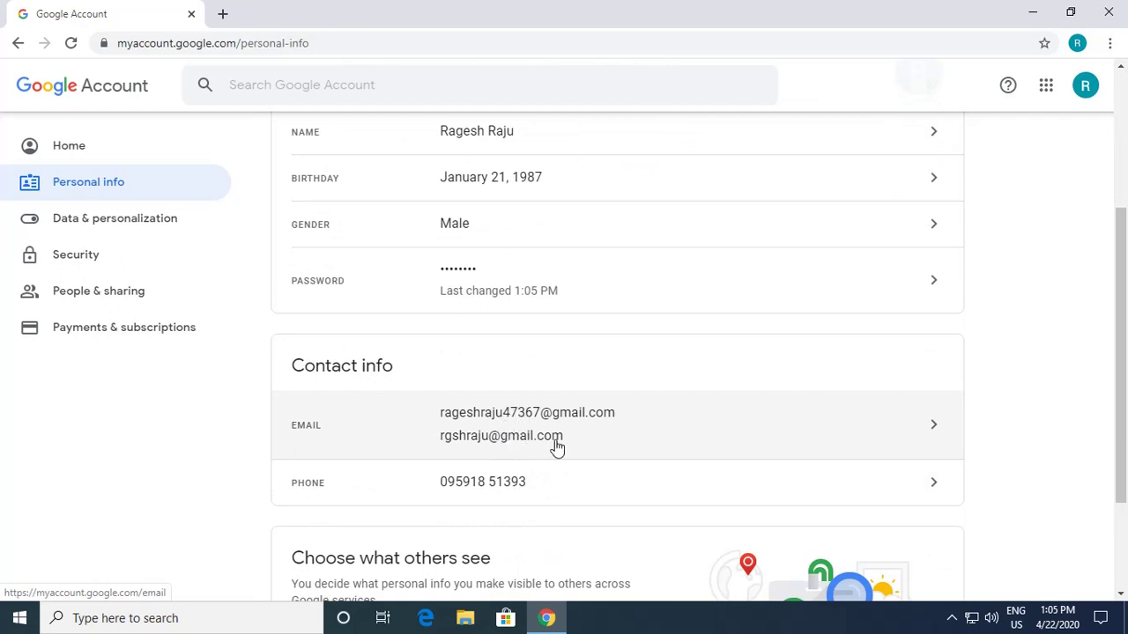
scroll(529, 436, "down", 1)
scroll(527, 428, "down", 1)
scroll(528, 426, "up", 5)
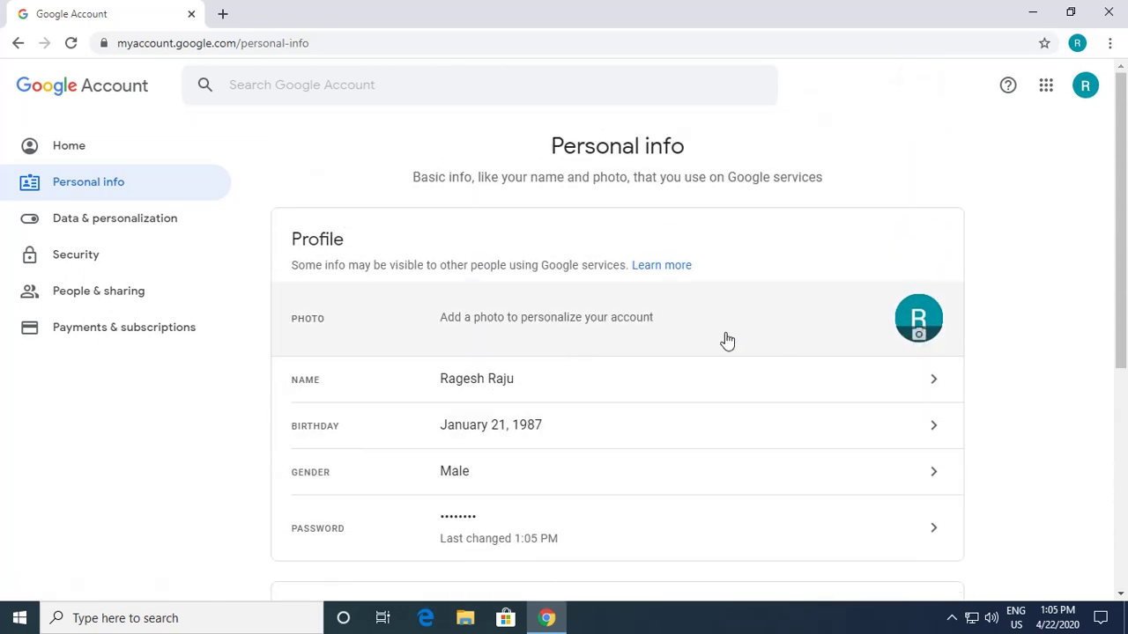
left_click(924, 333)
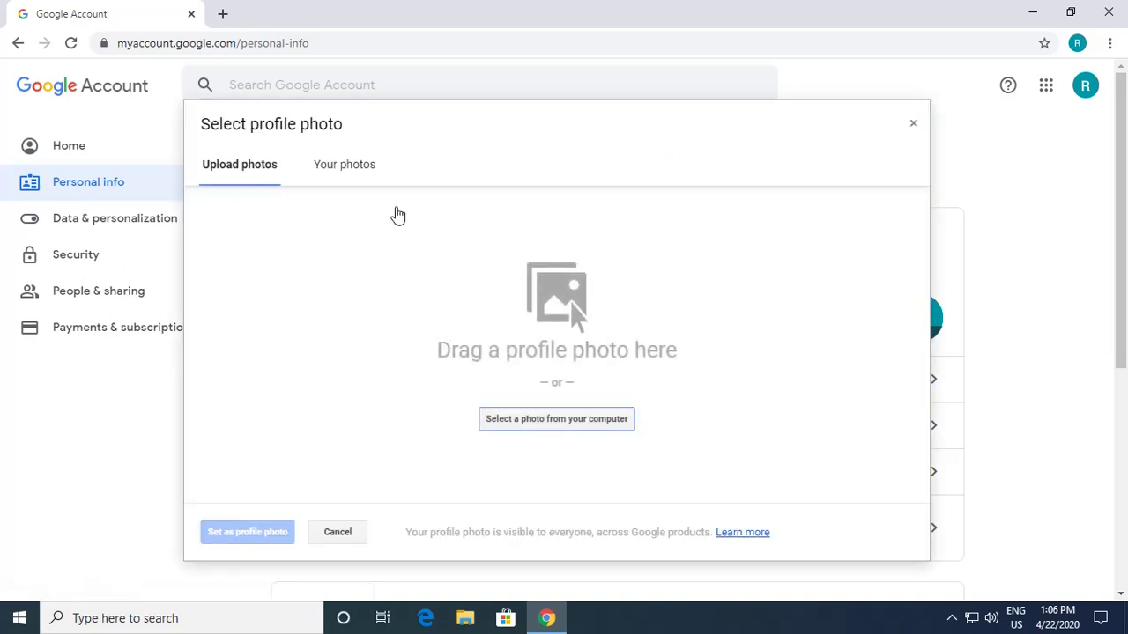
left_click(353, 174)
left_click(214, 175)
left_click(347, 171)
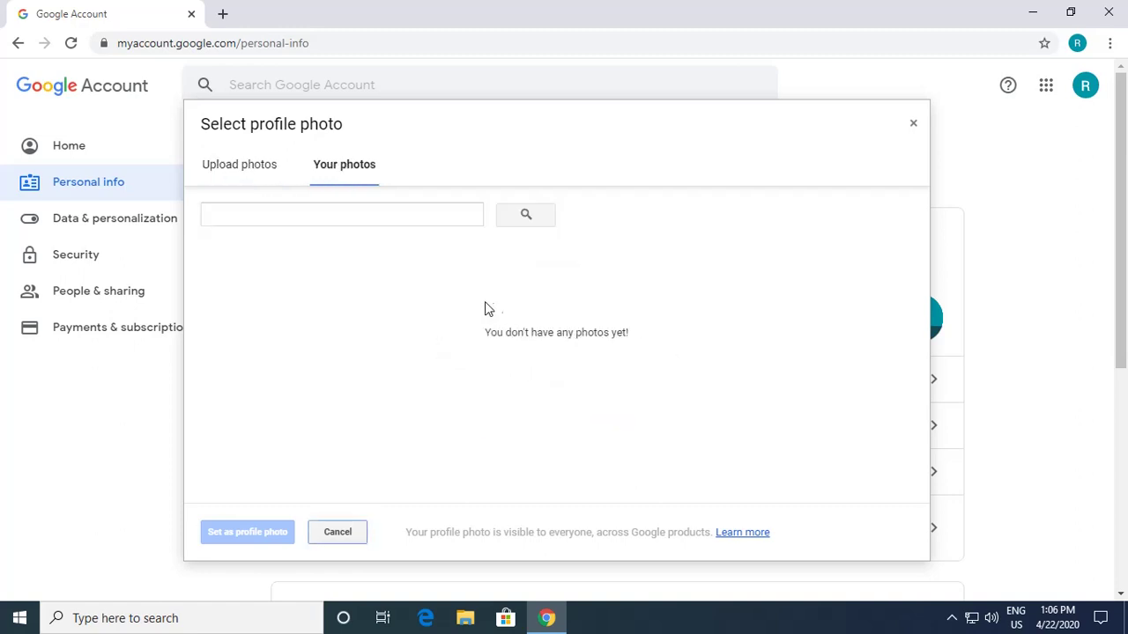
left_click(244, 172)
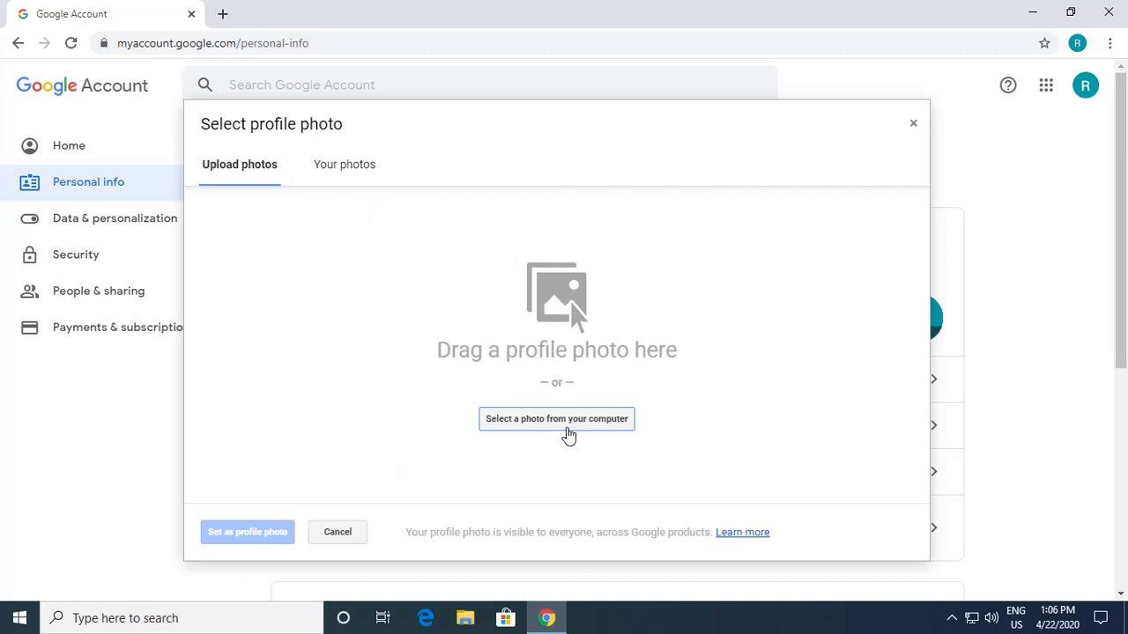
left_click(568, 428)
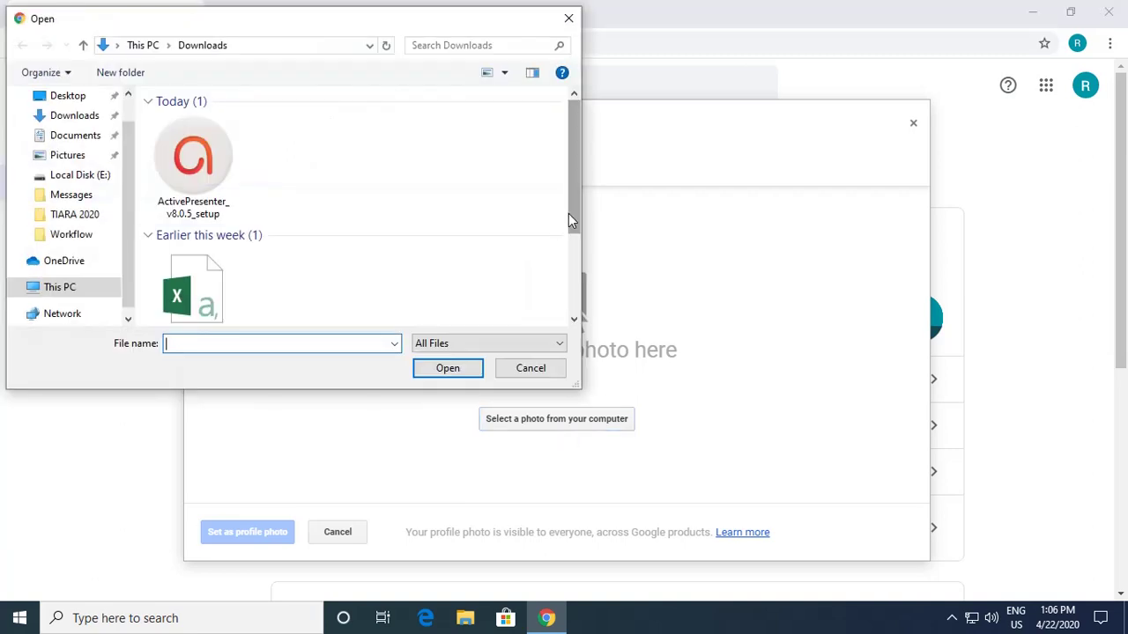
left_click(95, 155)
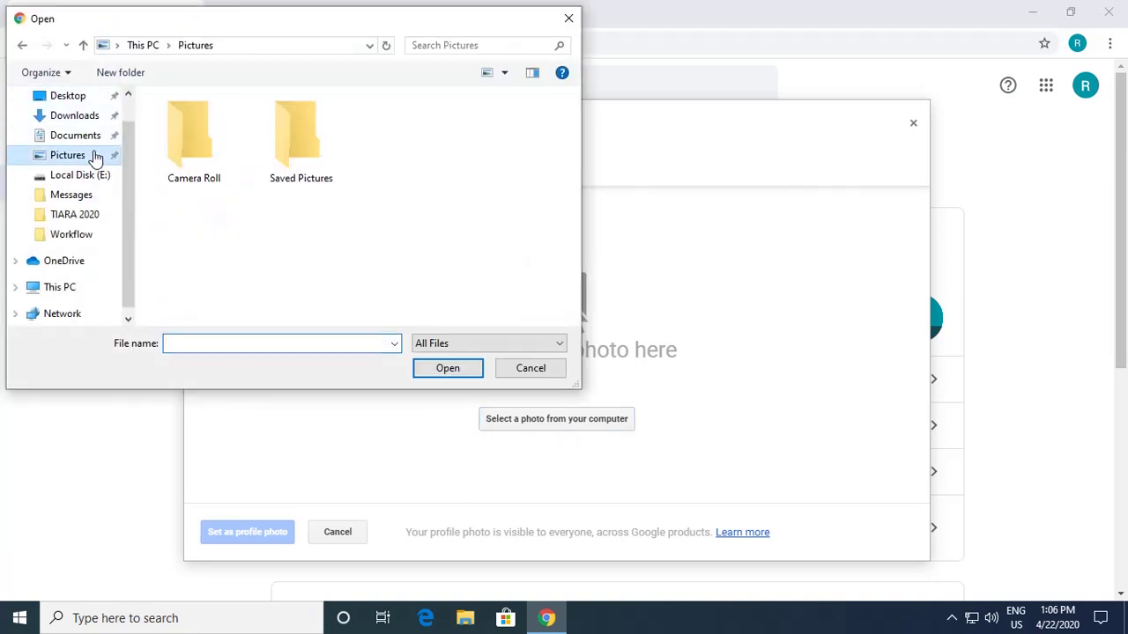
double_click(319, 146)
left_click(196, 46)
double_click(200, 145)
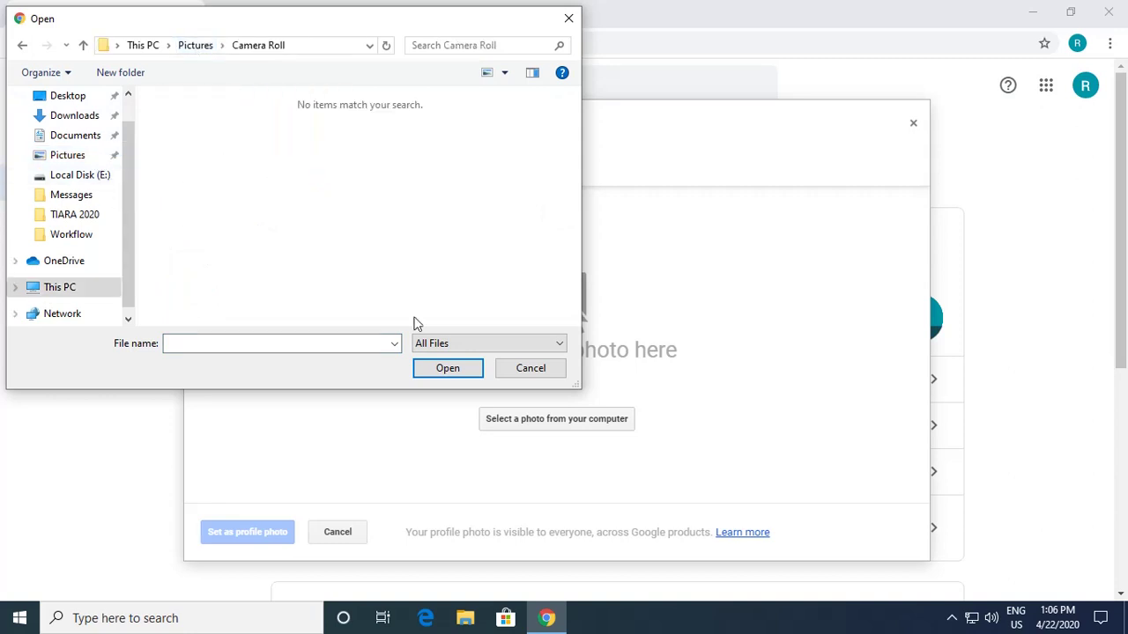
left_click(526, 368)
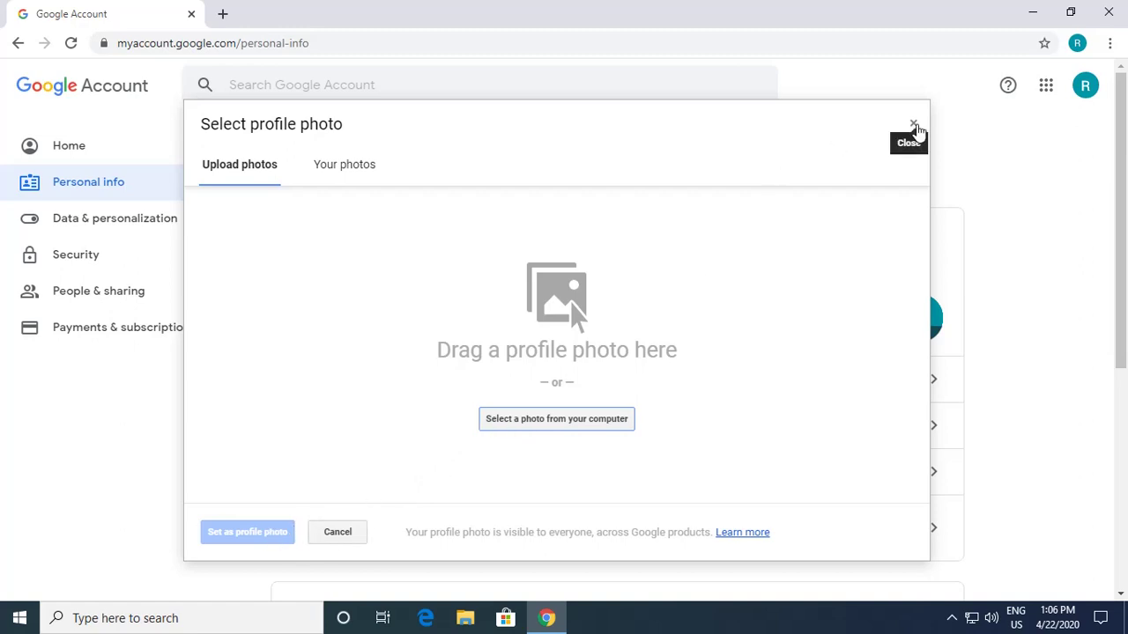
left_click(913, 125)
scroll(690, 400, "down", 5)
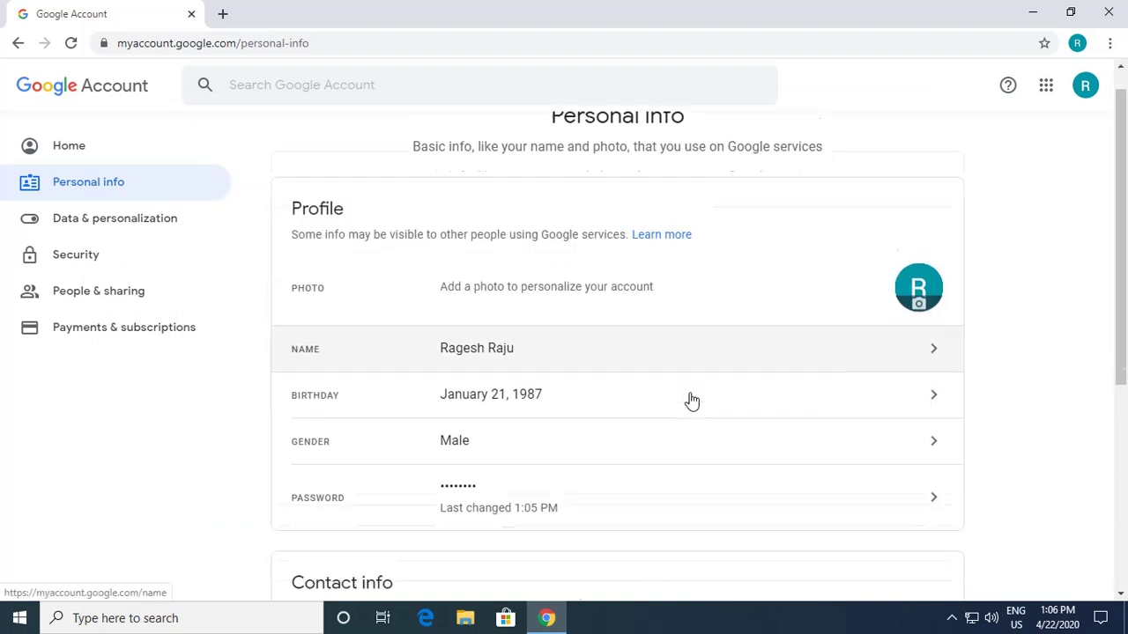
scroll(690, 400, "up", 5)
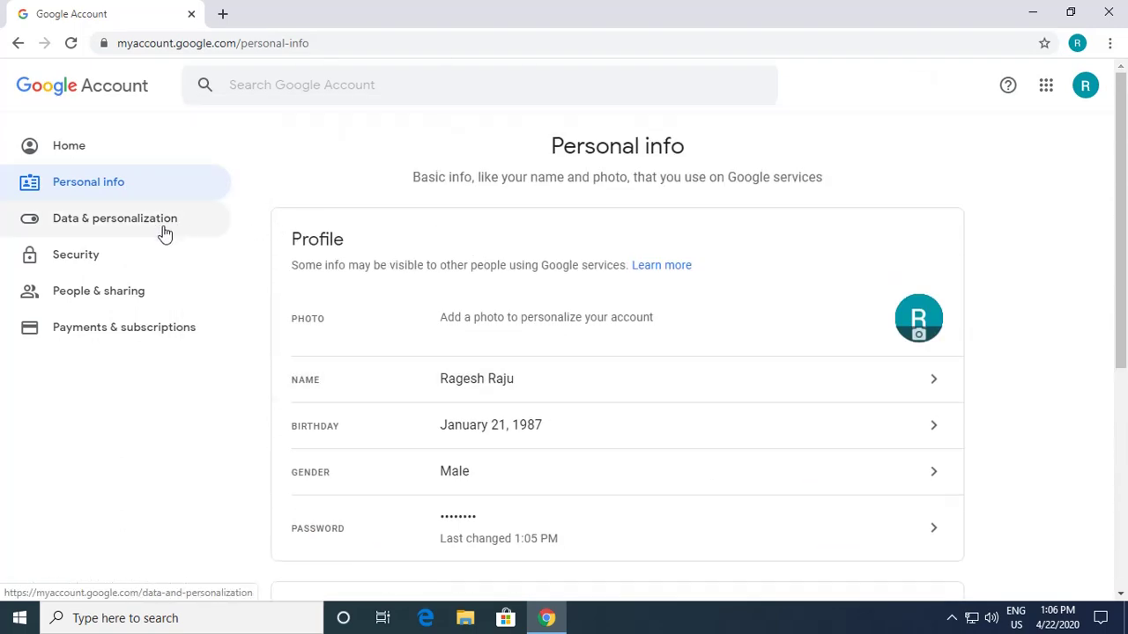
left_click(168, 231)
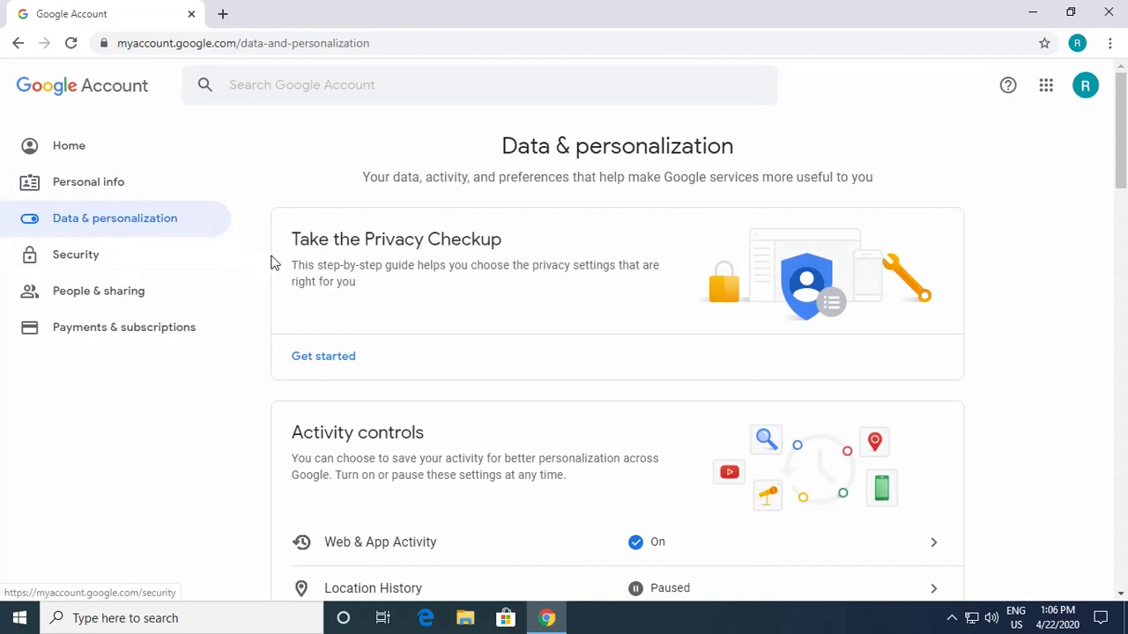
scroll(290, 257, "down", 1)
scroll(472, 242, "down", 1)
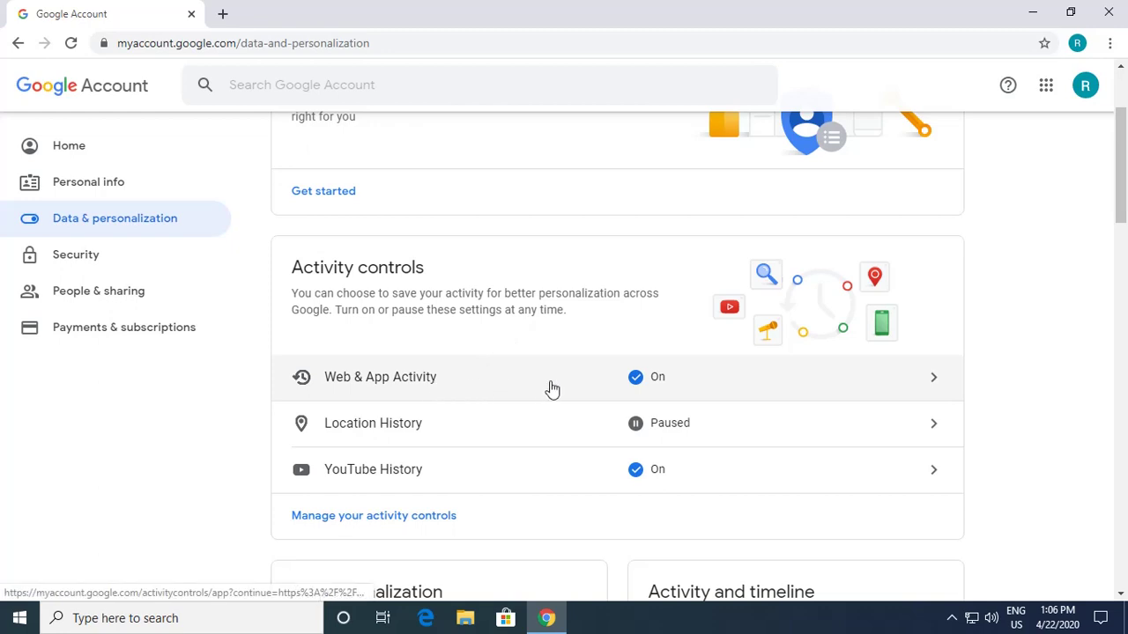
scroll(582, 463, "down", 2)
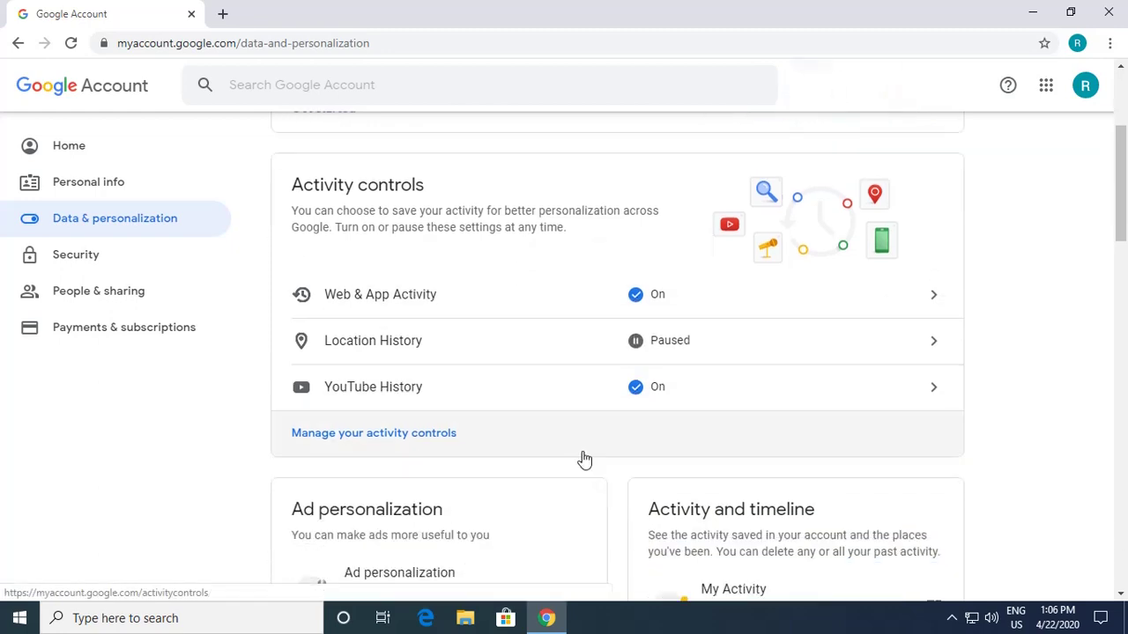
scroll(520, 454, "down", 1)
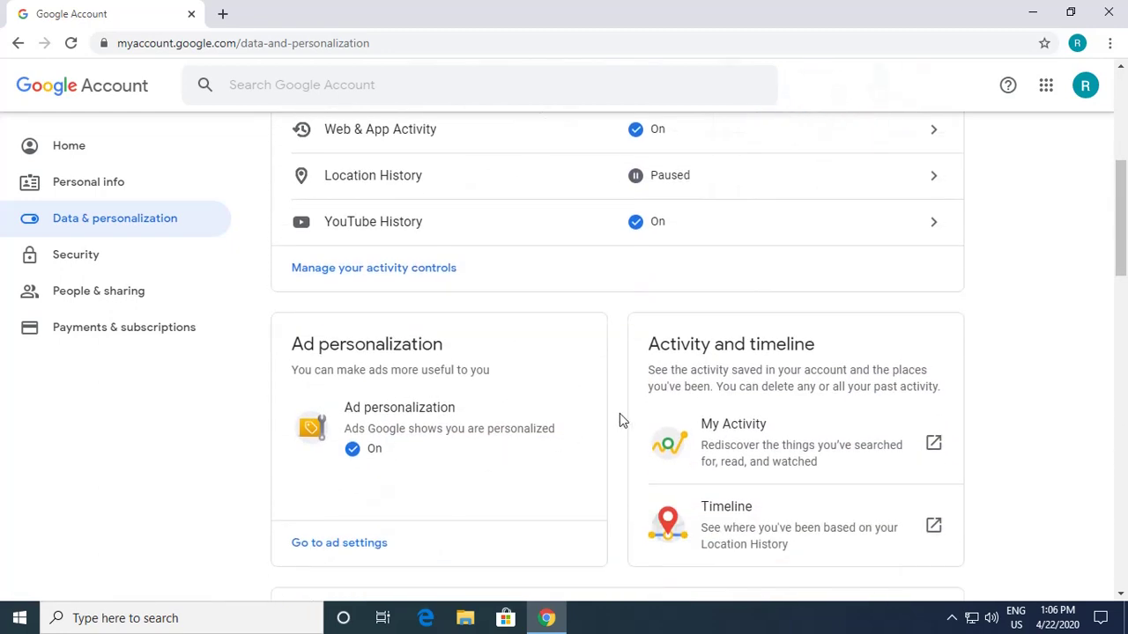
scroll(651, 410, "down", 1)
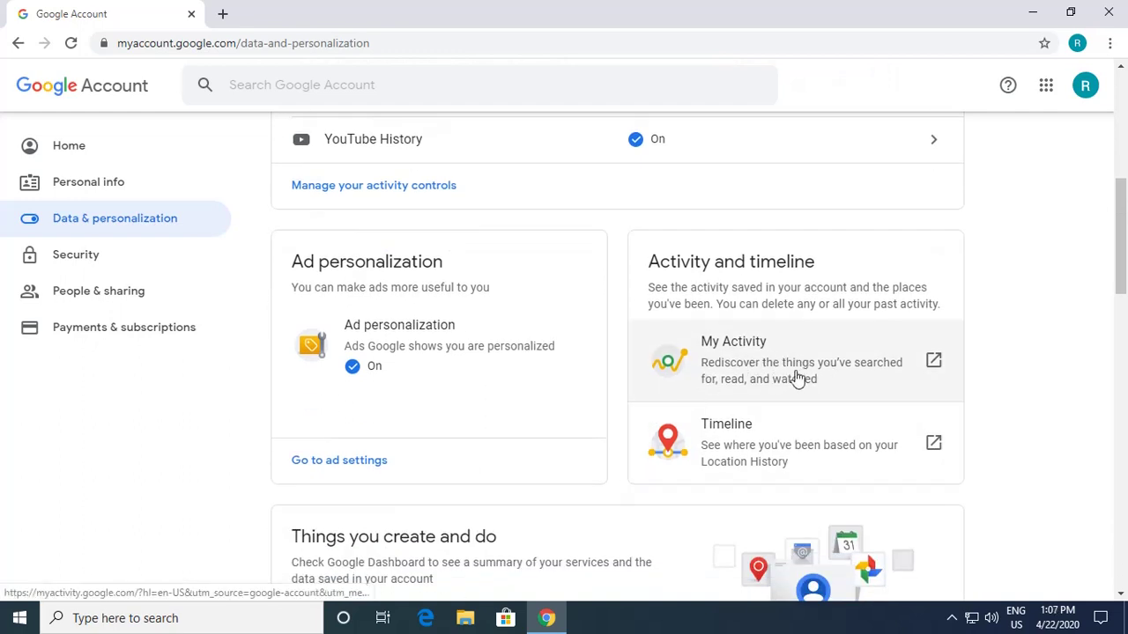
scroll(815, 368, "down", 3)
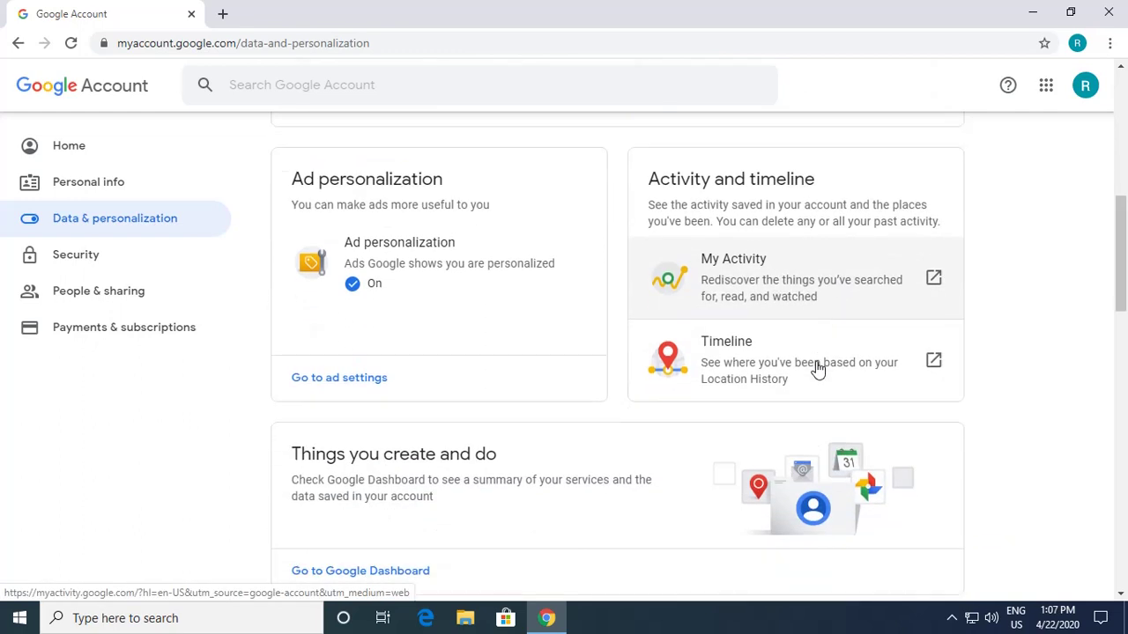
scroll(378, 392, "down", 1)
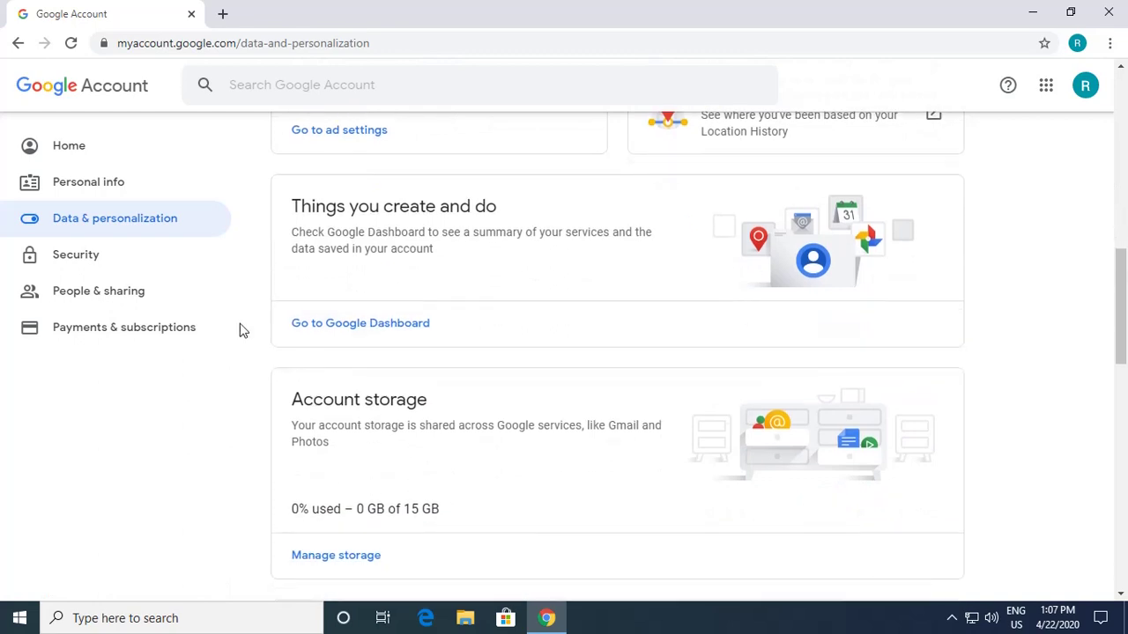
left_click(122, 265)
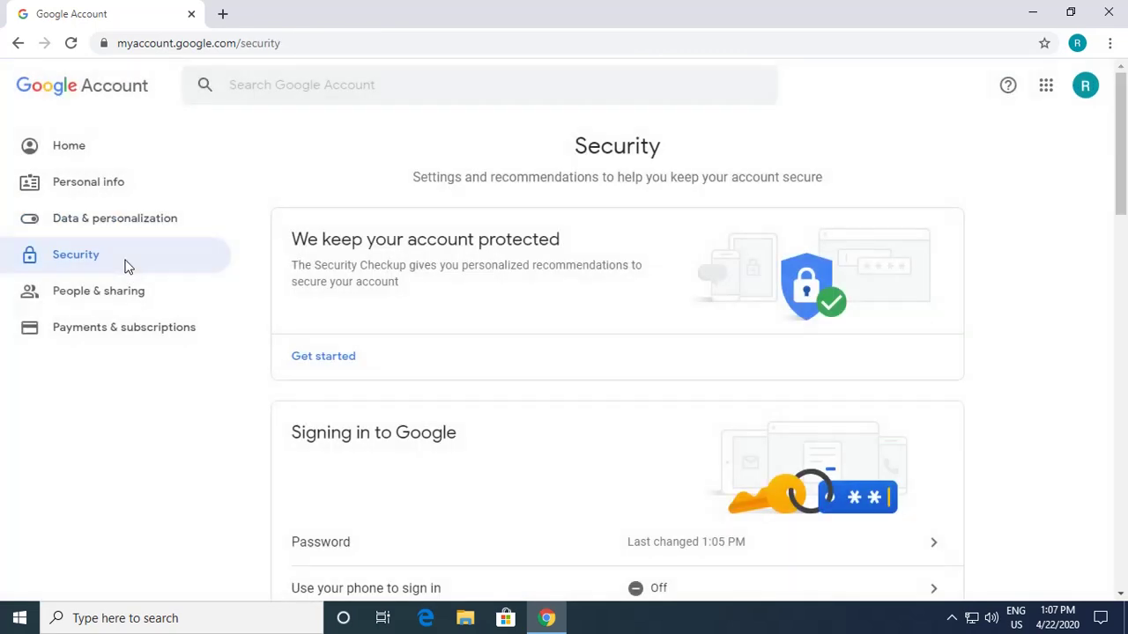
- Open 'Use your phone to sign in' under Security and start its setup
scroll(194, 305, "down", 1)
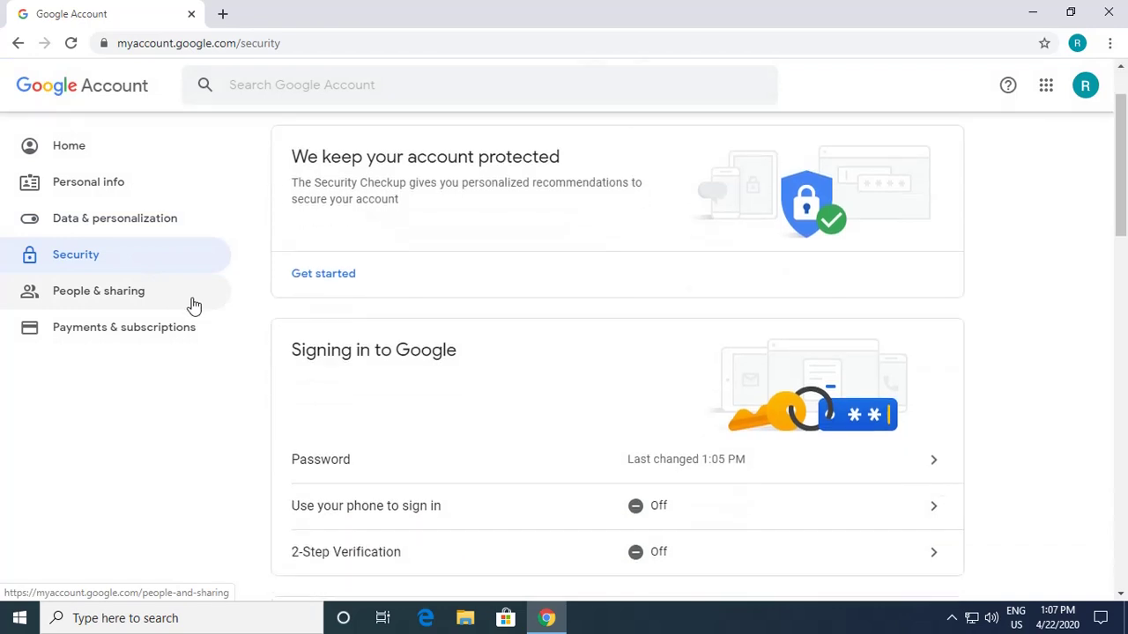
scroll(194, 306, "down", 1)
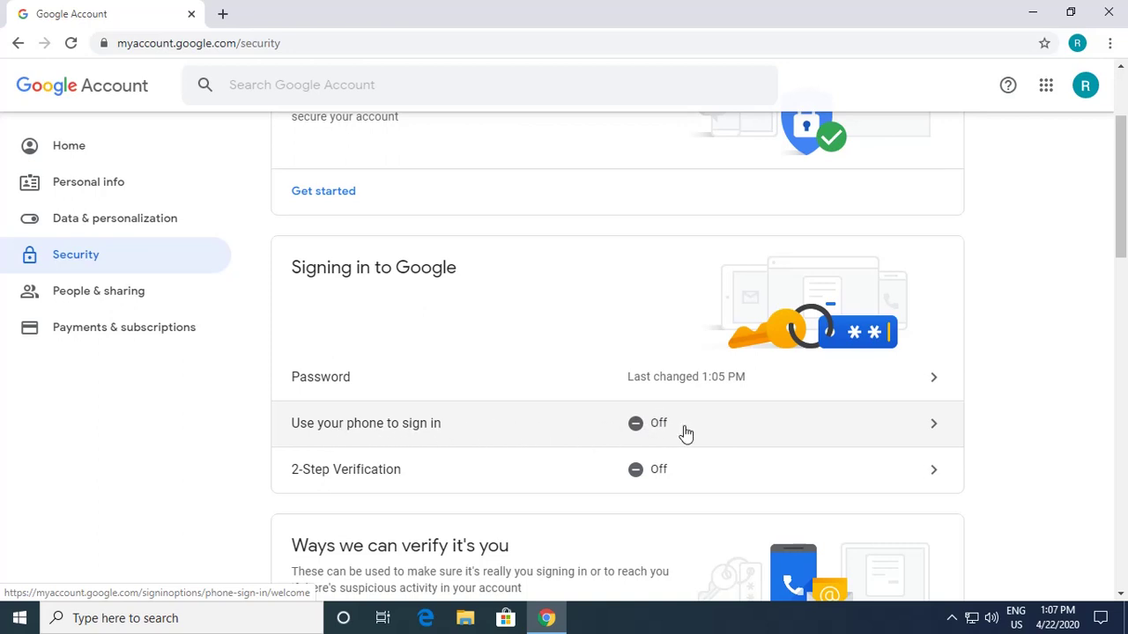
left_click(886, 431)
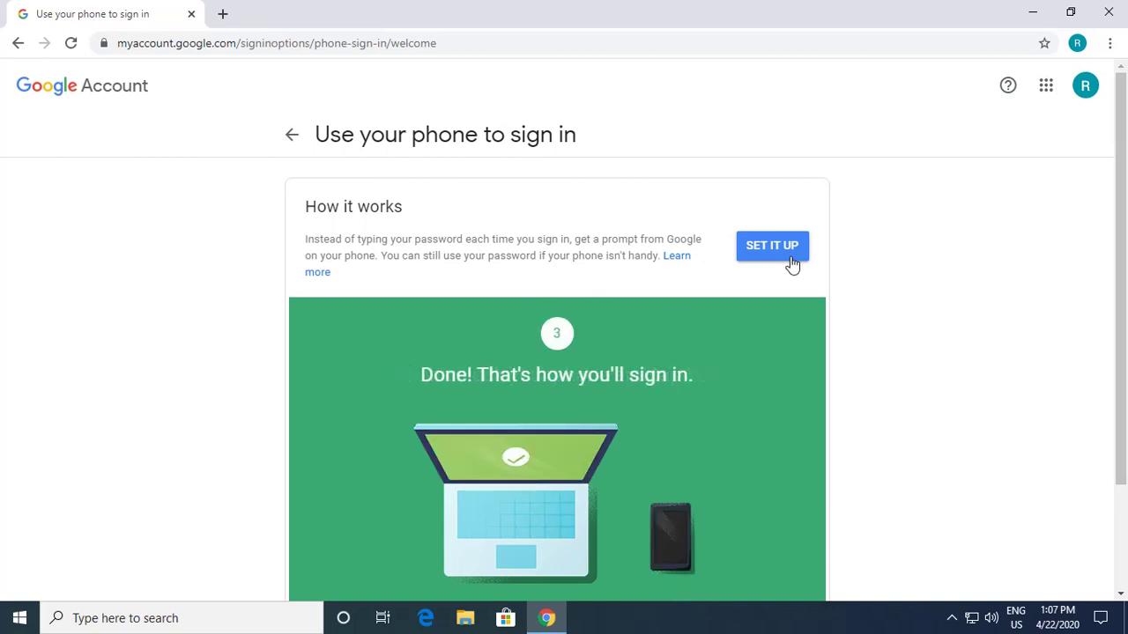
left_click(791, 262)
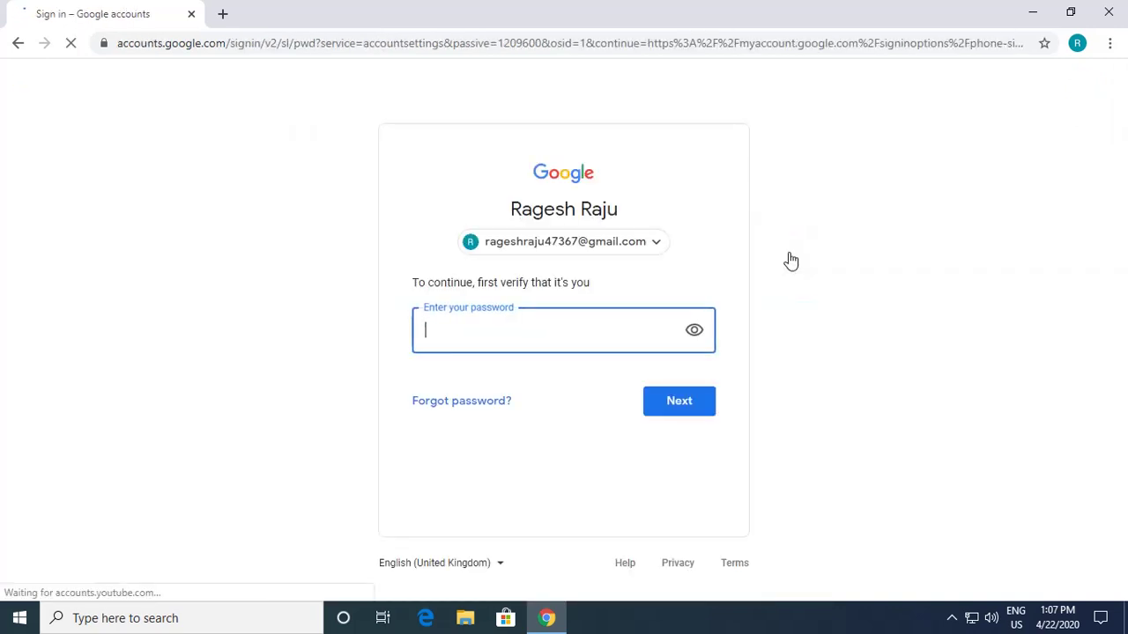
- Re-enter the account password, view the Android phone setup steps, and return to Security
type("•")
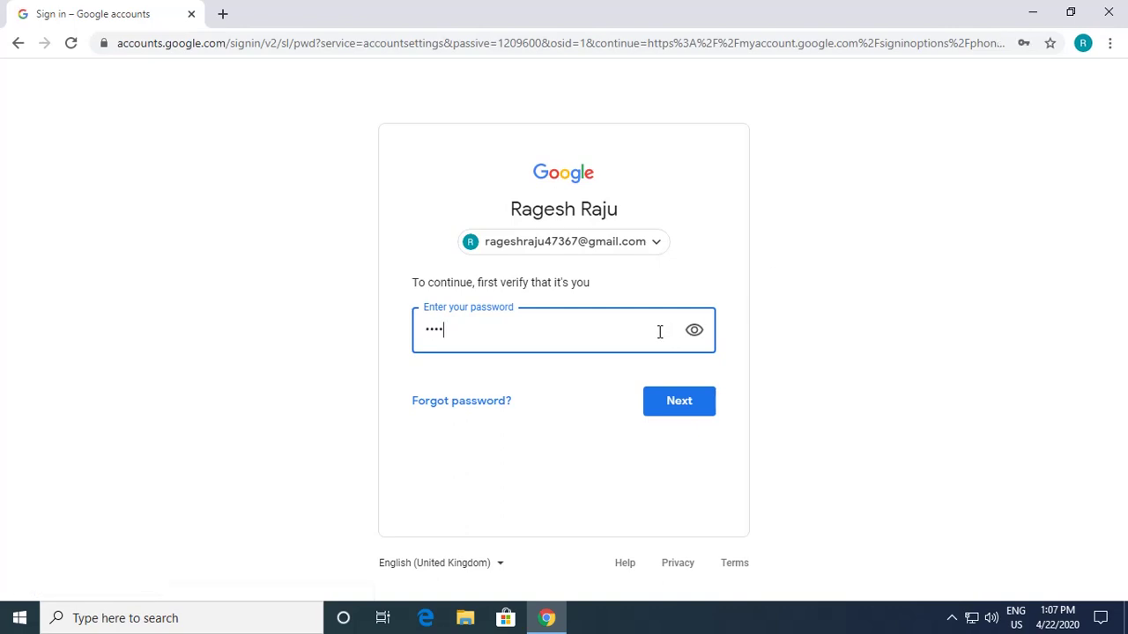
left_click(686, 402)
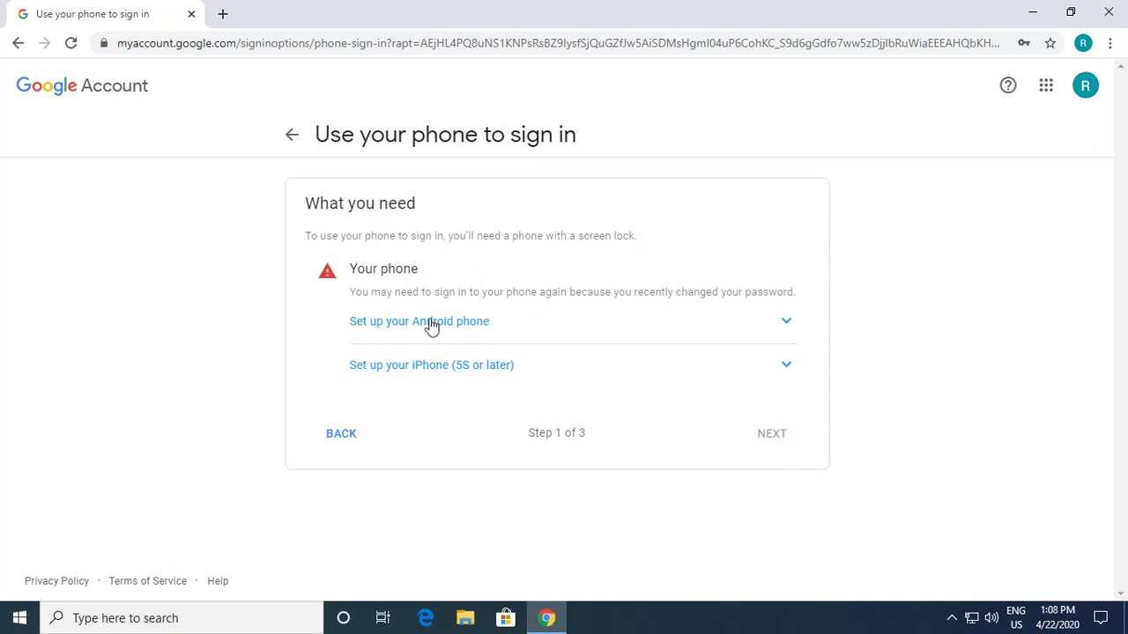
left_click(466, 326)
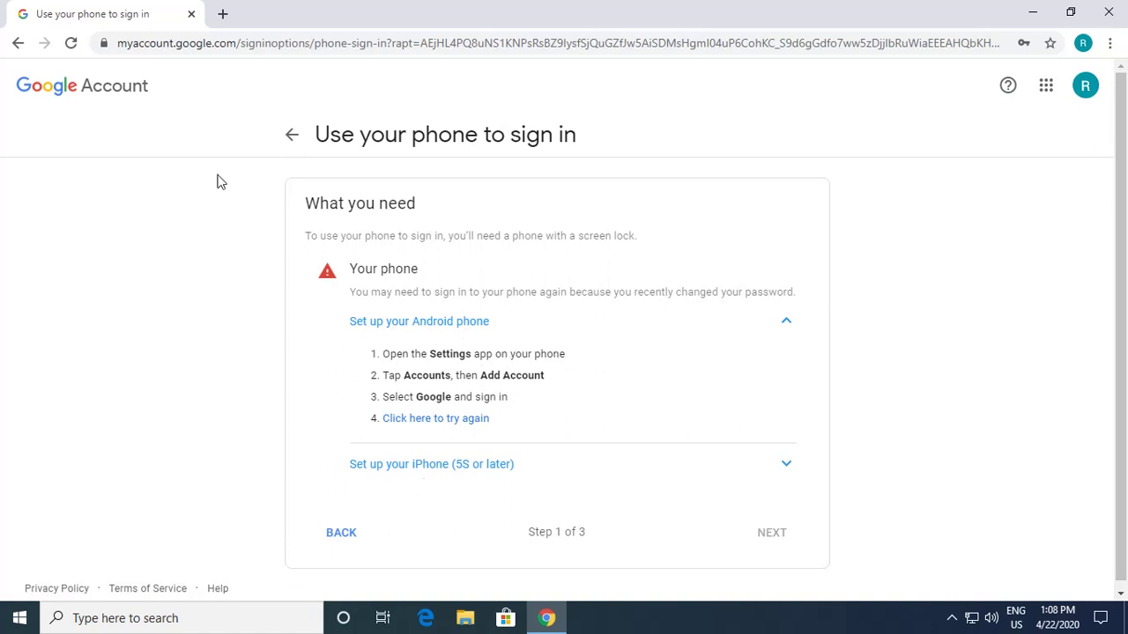
left_click(290, 141)
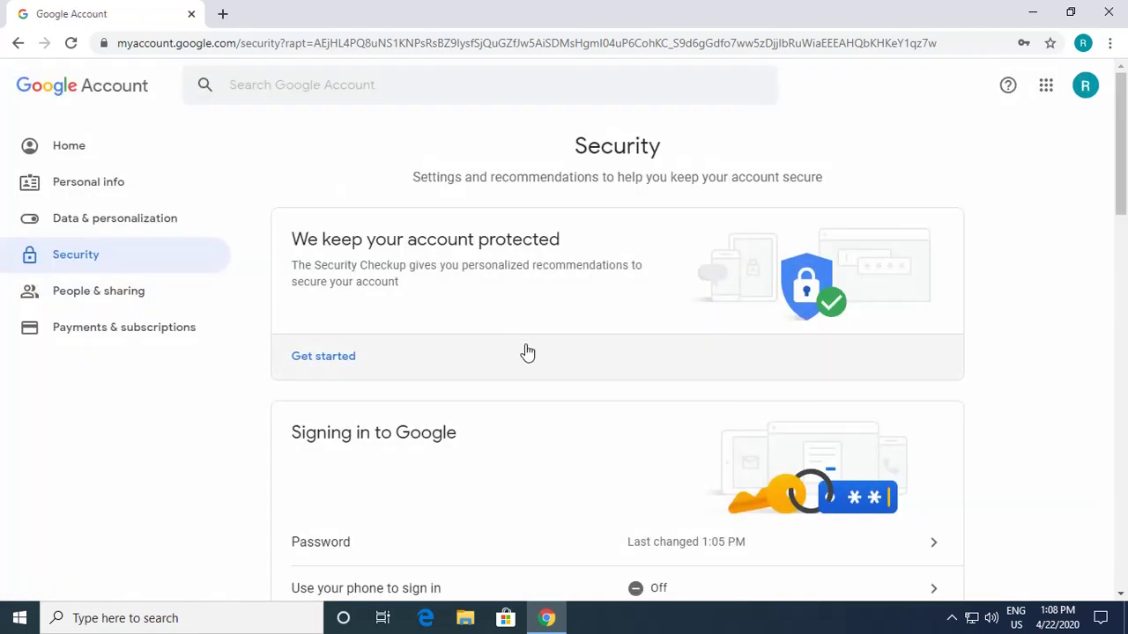
- Open the 2-Step Verification settings and begin enrollment
scroll(523, 352, "down", 1)
scroll(442, 557, "down", 1)
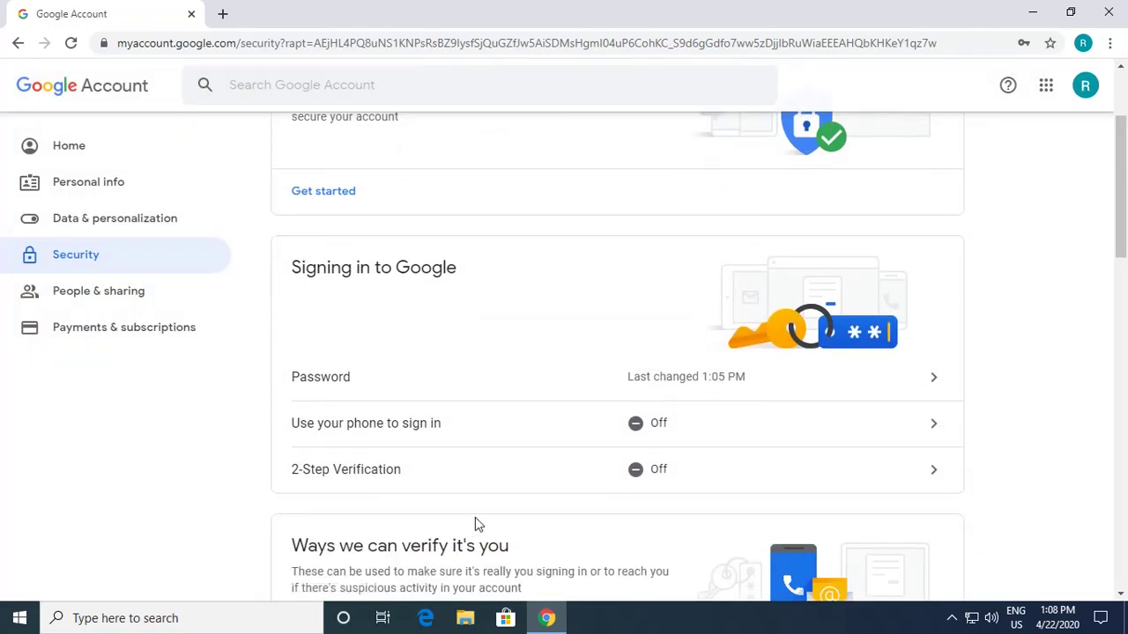
left_click(787, 486)
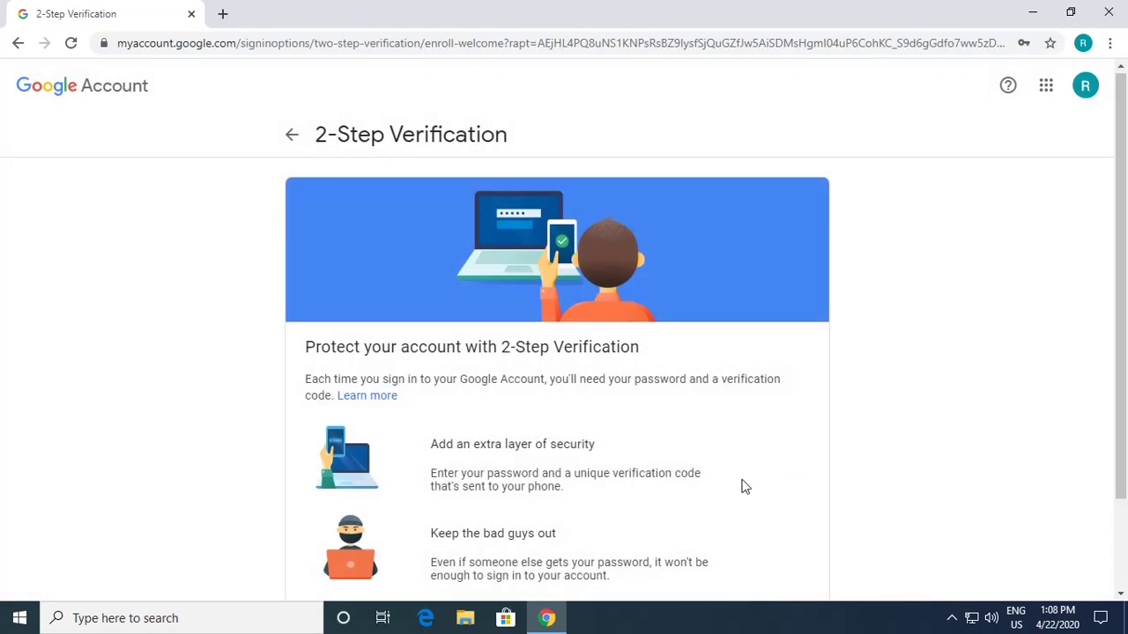
scroll(740, 475, "down", 1)
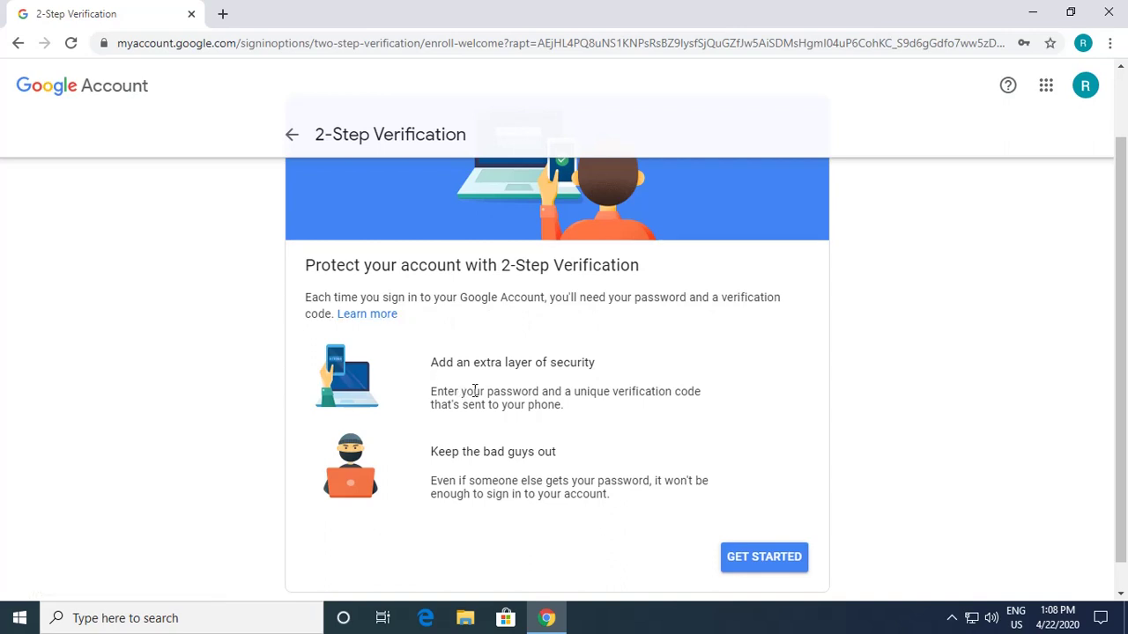
scroll(518, 440, "down", 1)
left_click(749, 533)
- Select India as the country and submit the phone number for verification
scroll(368, 378, "down", 1)
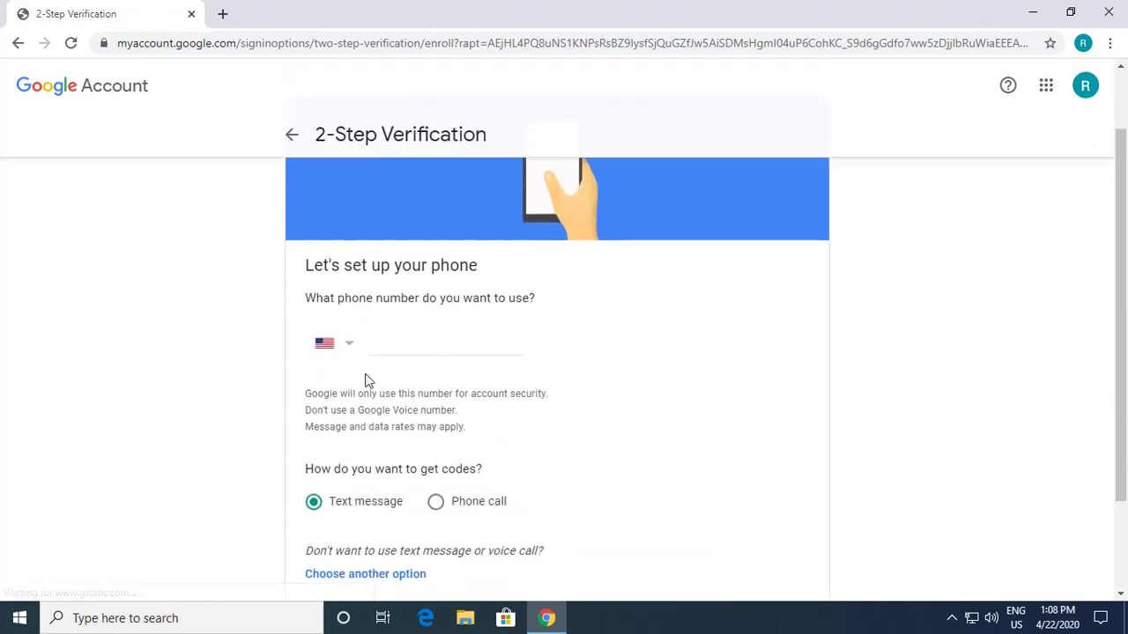
left_click(355, 348)
left_click(718, 346)
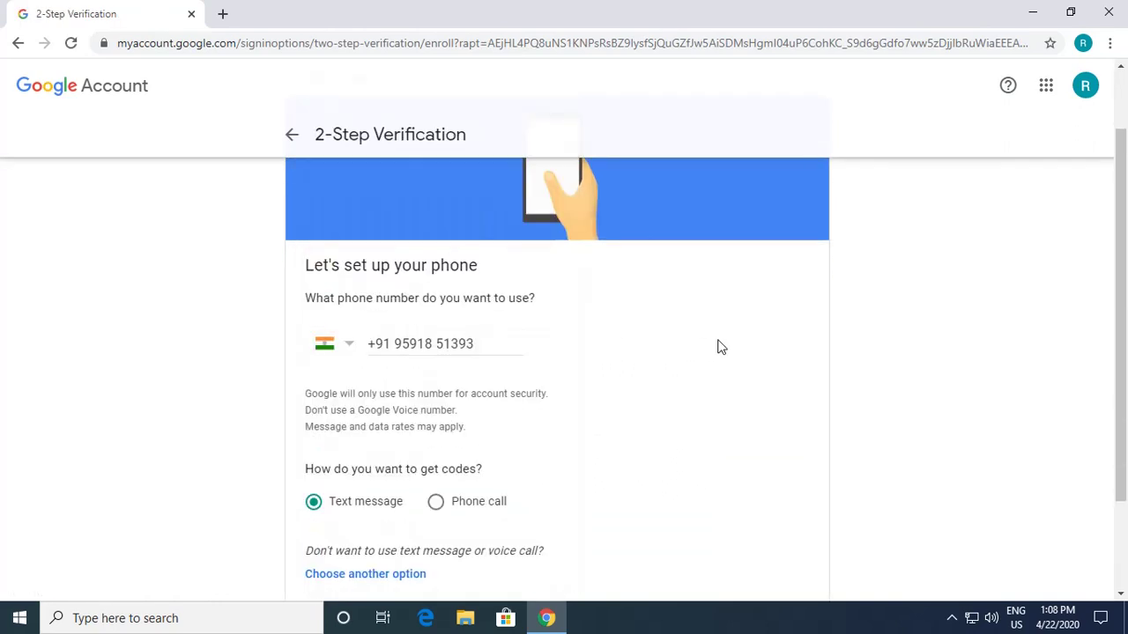
scroll(432, 348, "down", 1)
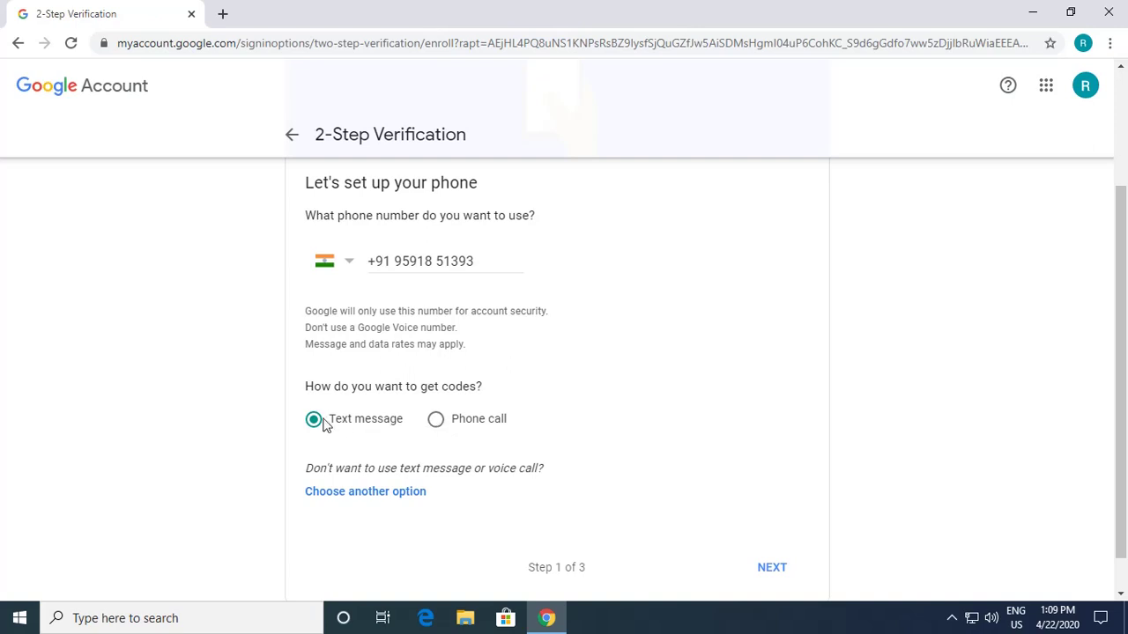
left_click(782, 573)
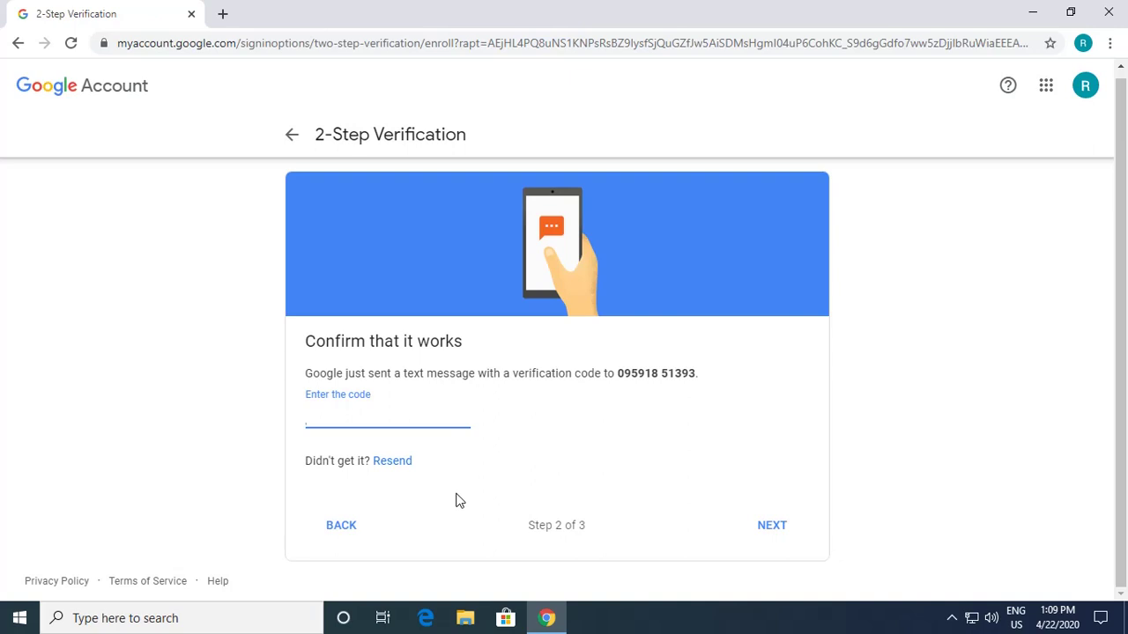
- Paste the texted verification code, confirm it, and turn 2-Step Verification on
left_click(772, 526)
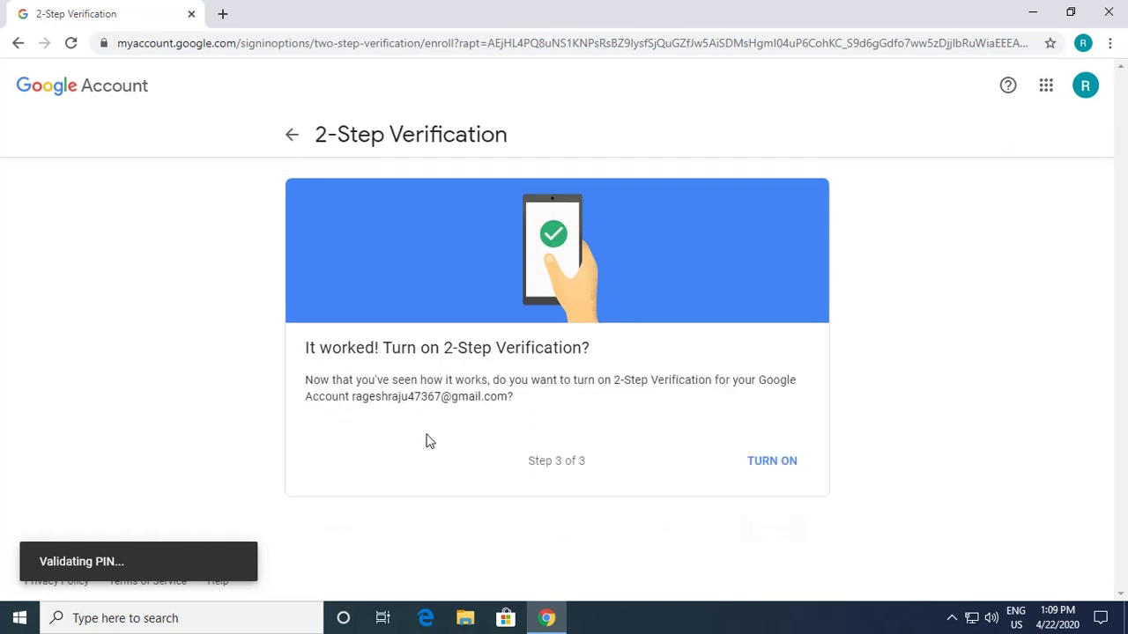
left_click(783, 473)
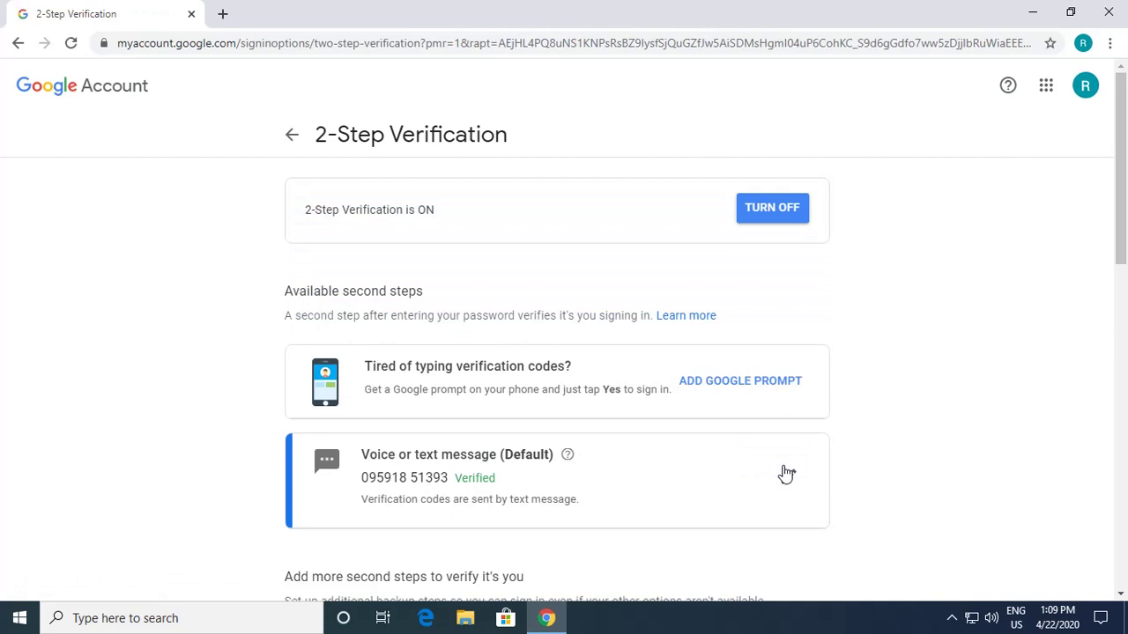
scroll(652, 489, "down", 2)
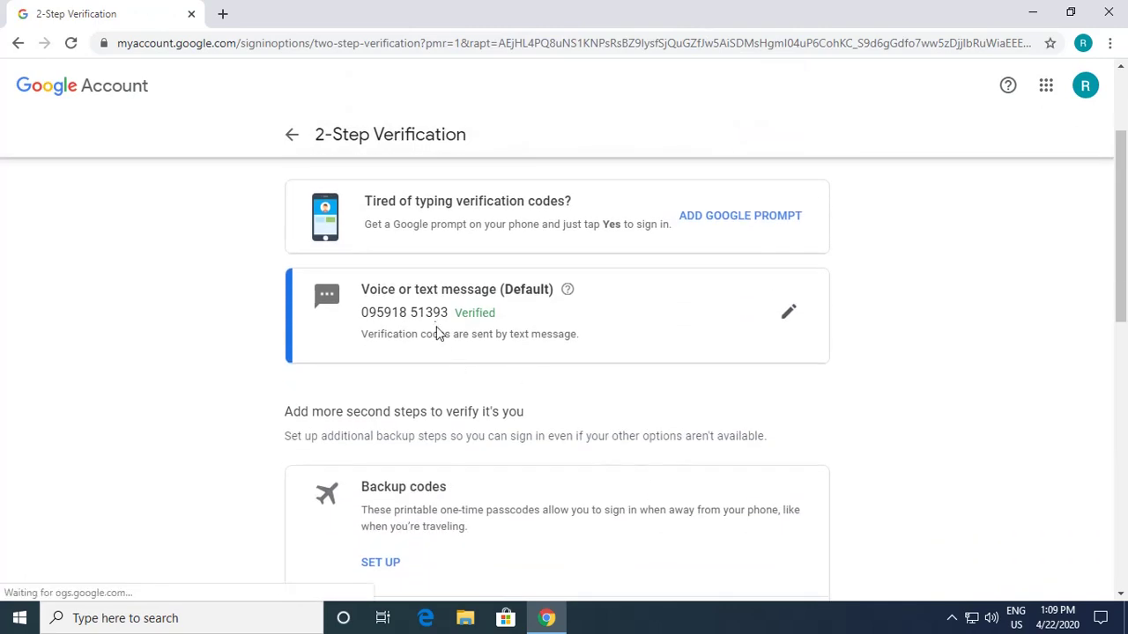
scroll(590, 394, "up", 2)
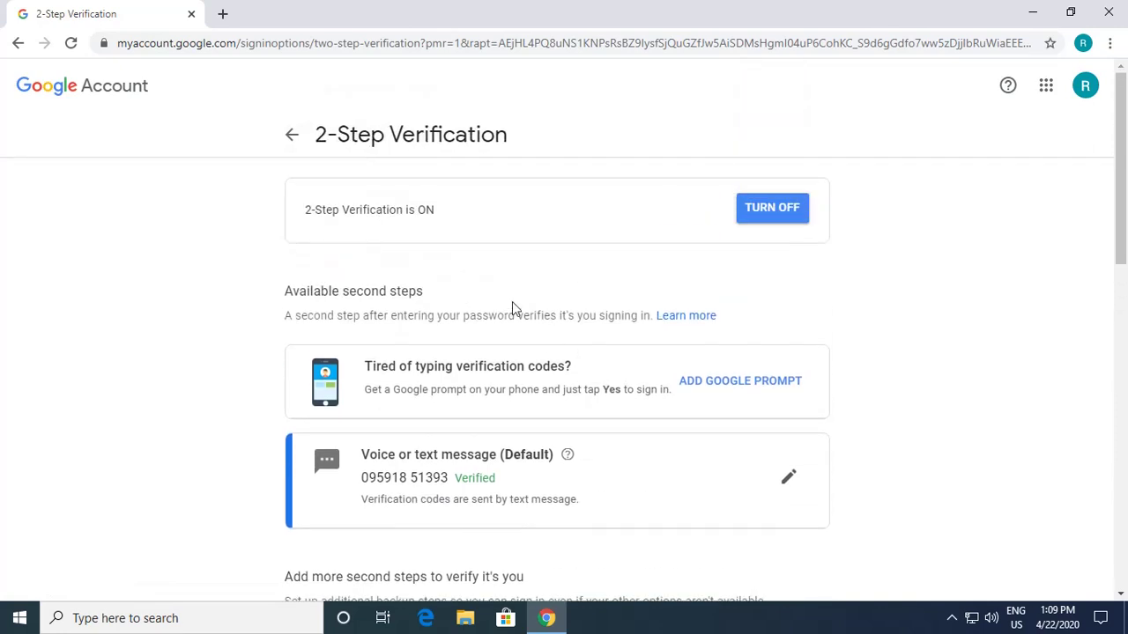
left_click(292, 135)
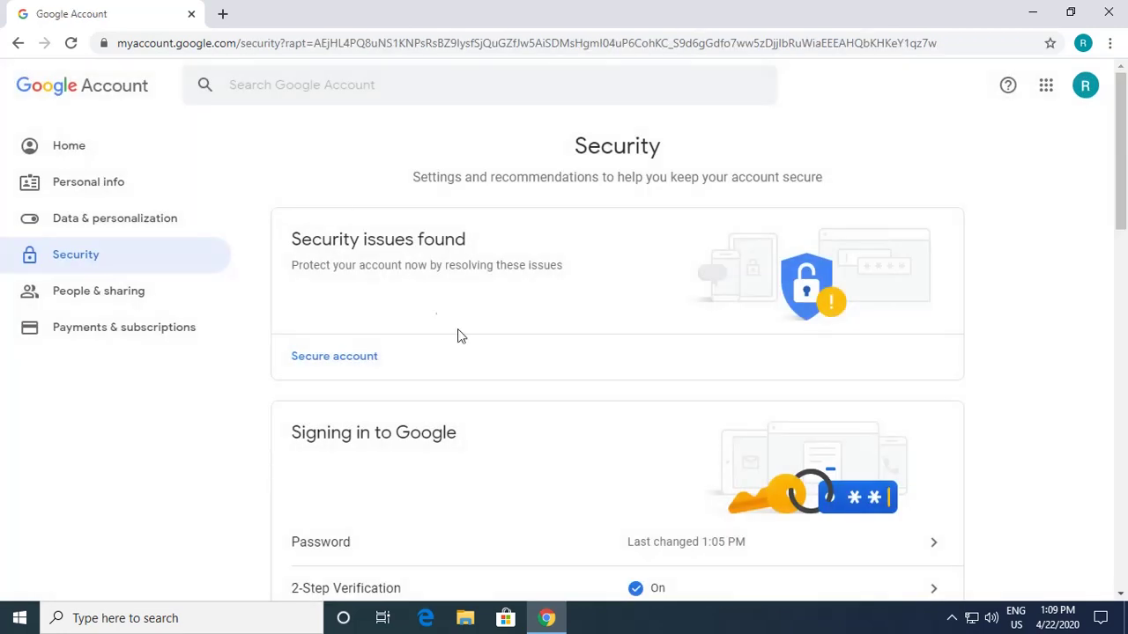
scroll(467, 339, "down", 2)
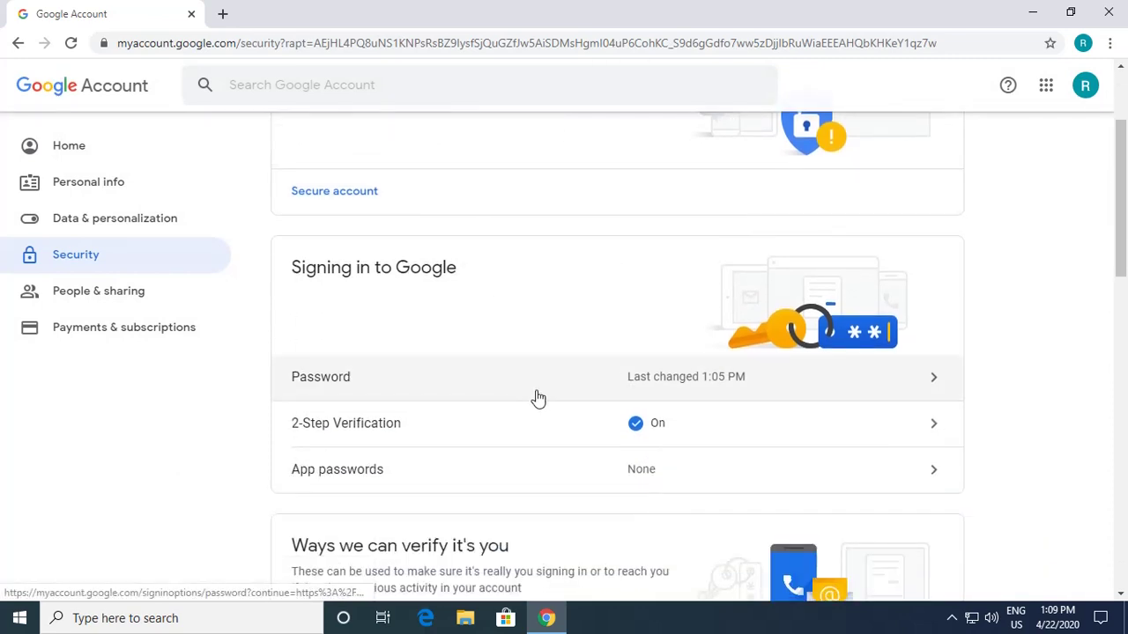
scroll(538, 399, "down", 1)
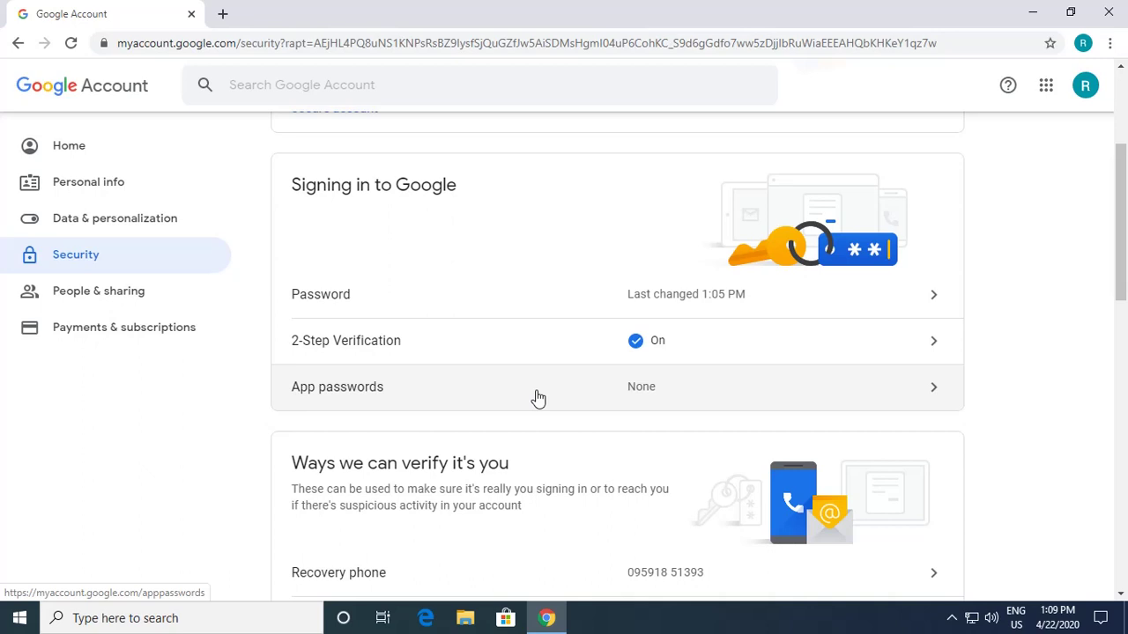
scroll(538, 399, "down", 6)
scroll(538, 397, "down", 1)
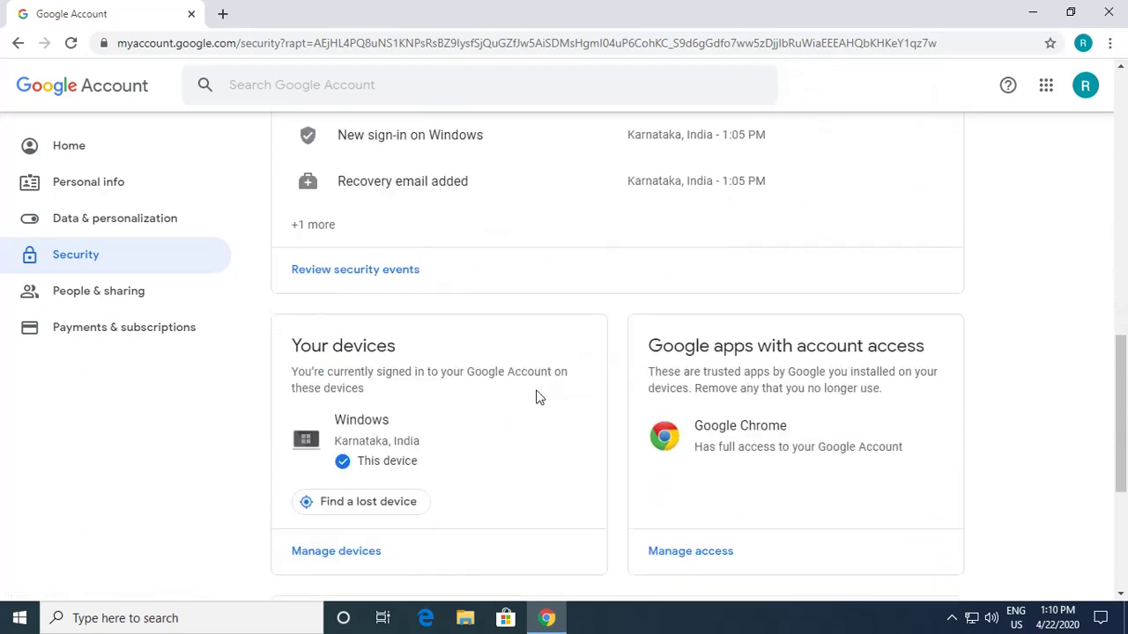
scroll(539, 397, "down", 1)
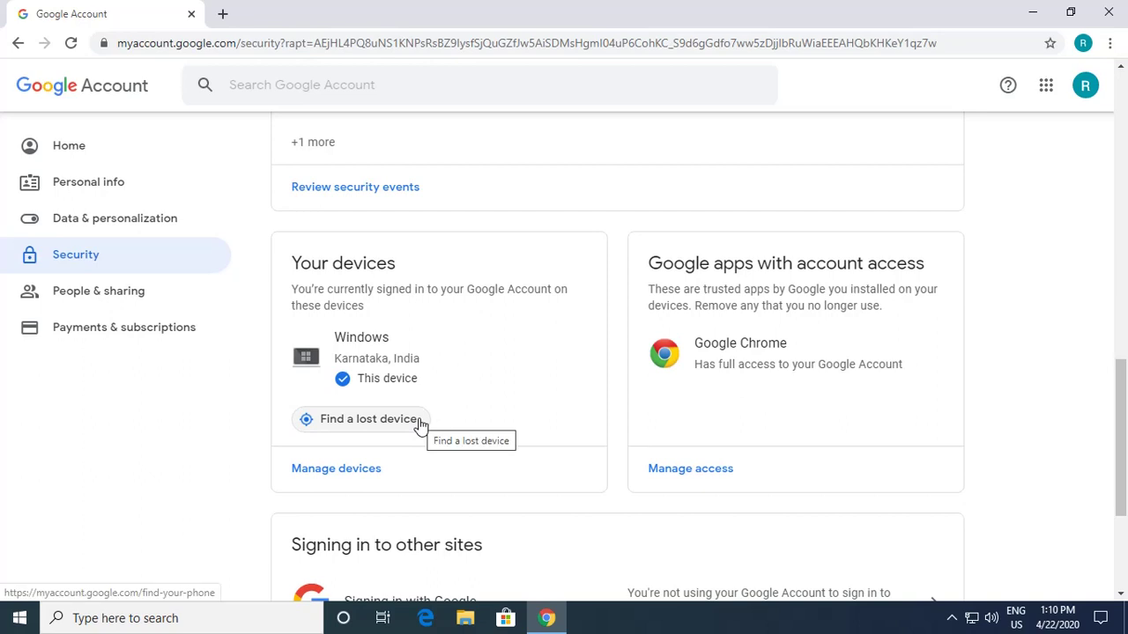
scroll(397, 426, "down", 2)
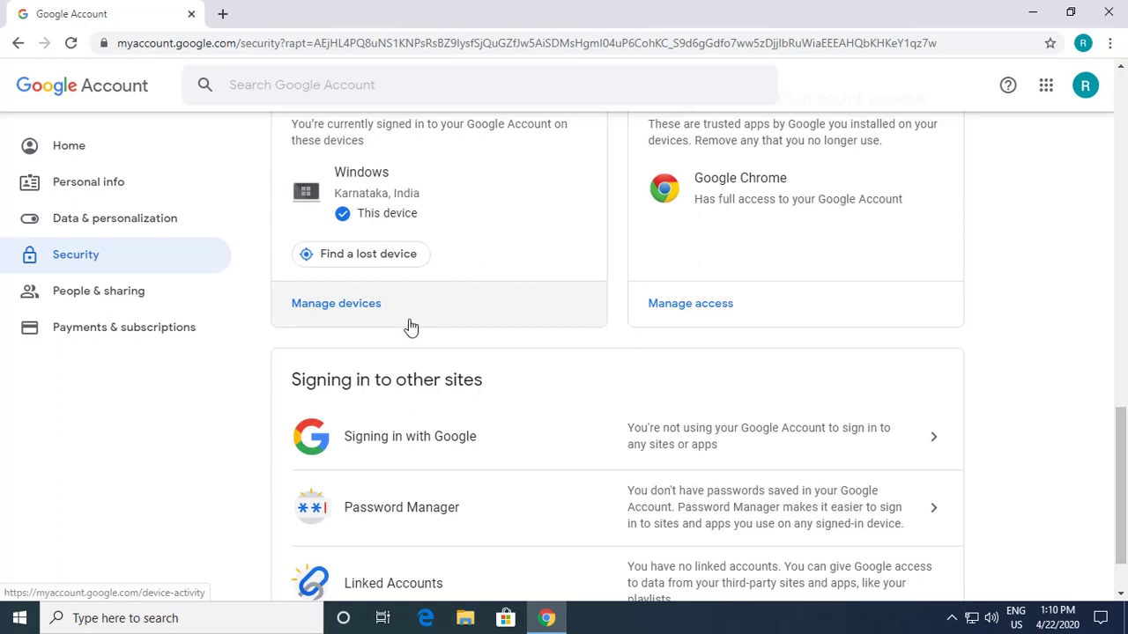
scroll(410, 328, "up", 2)
- Browse through the People & sharing settings page
left_click(166, 305)
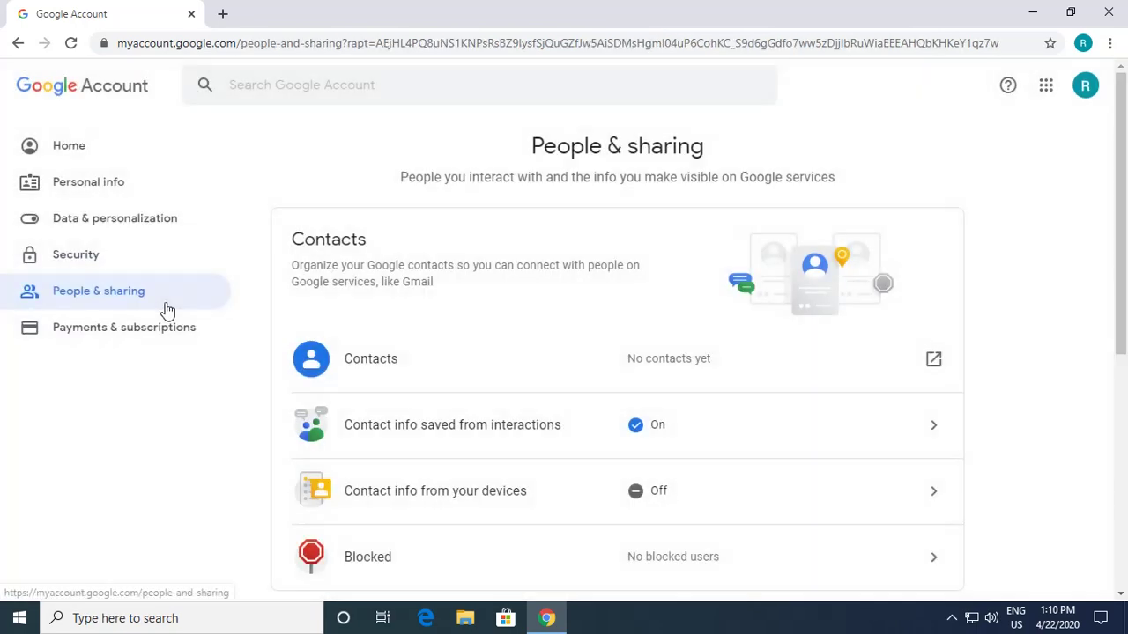
scroll(551, 322, "down", 1)
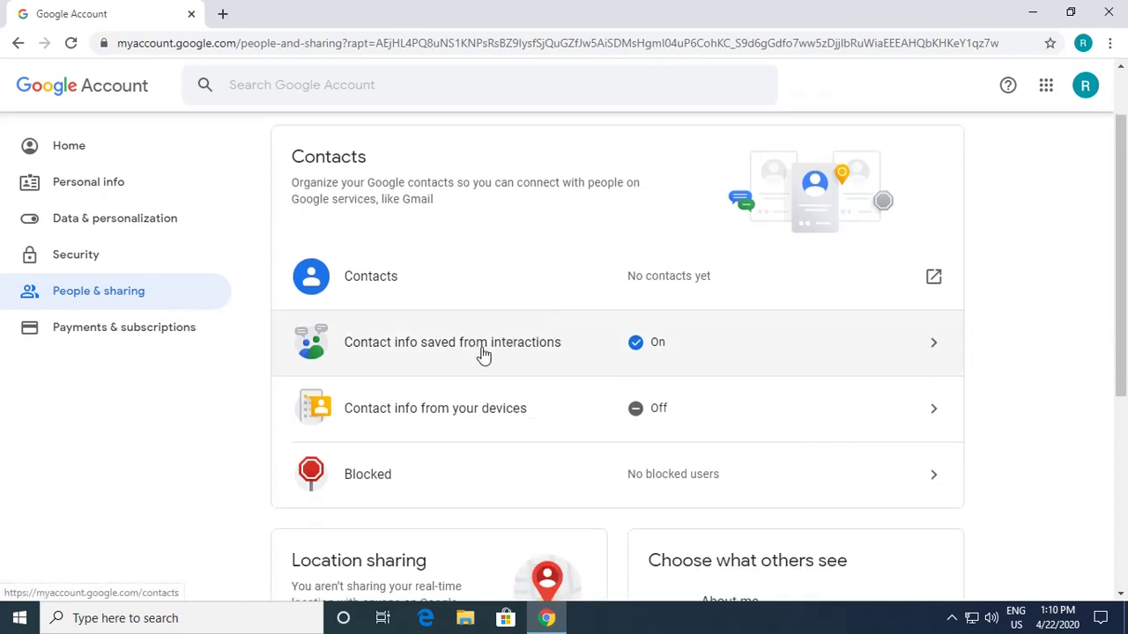
scroll(494, 348, "down", 2)
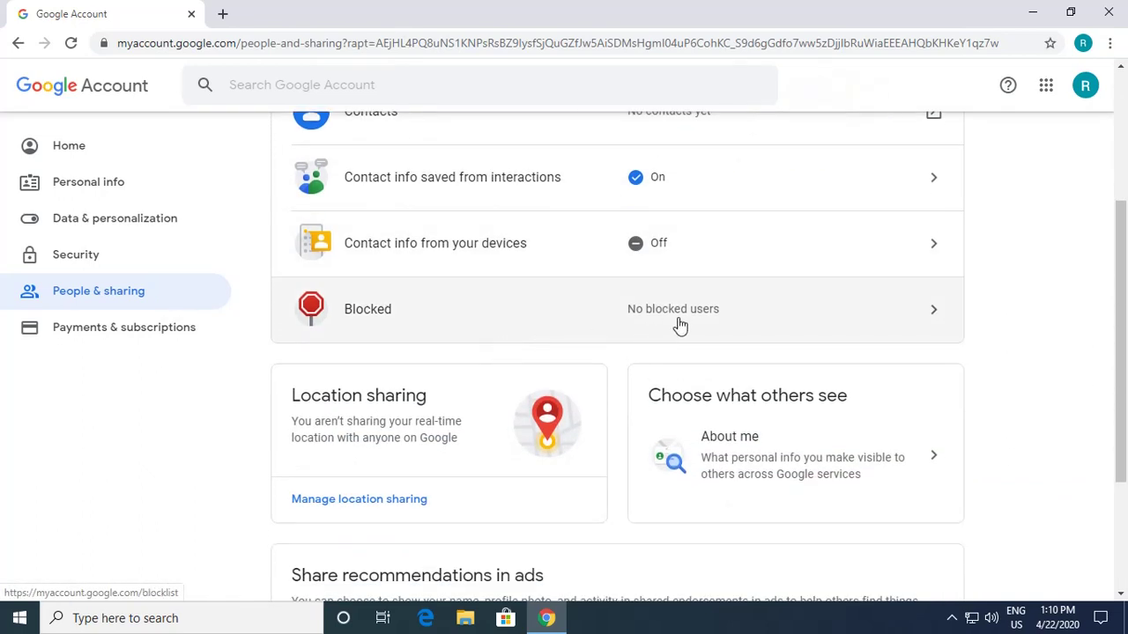
scroll(808, 344, "down", 1)
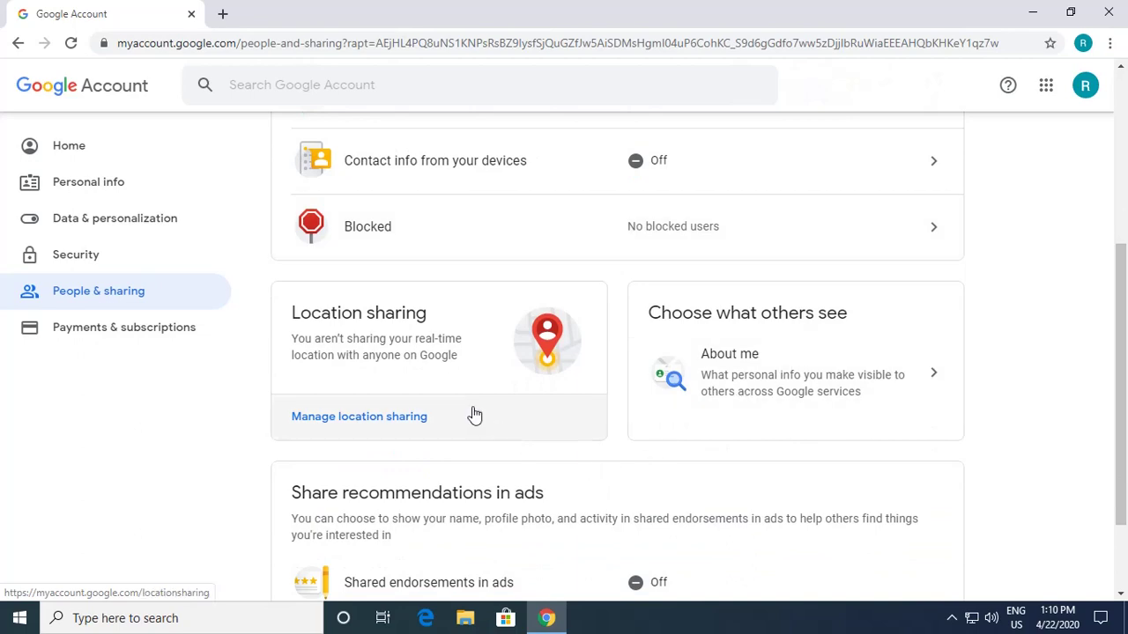
scroll(758, 384, "down", 1)
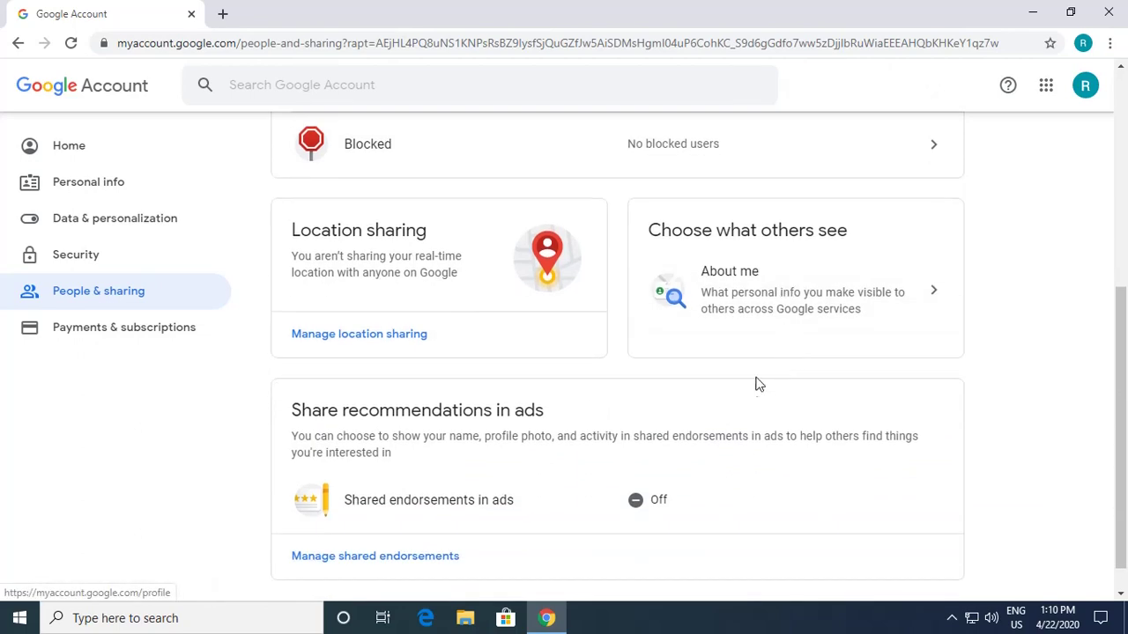
scroll(757, 384, "down", 1)
- Review Payments & subscriptions, then launch Gmail from the Google apps list
left_click(202, 343)
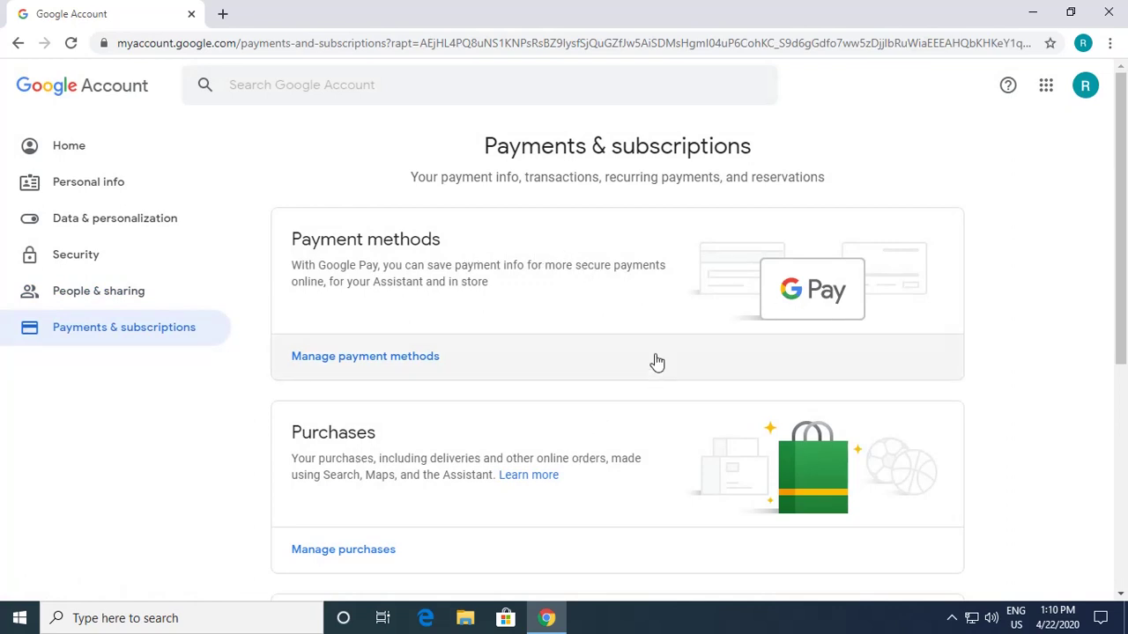
scroll(632, 415, "down", 4)
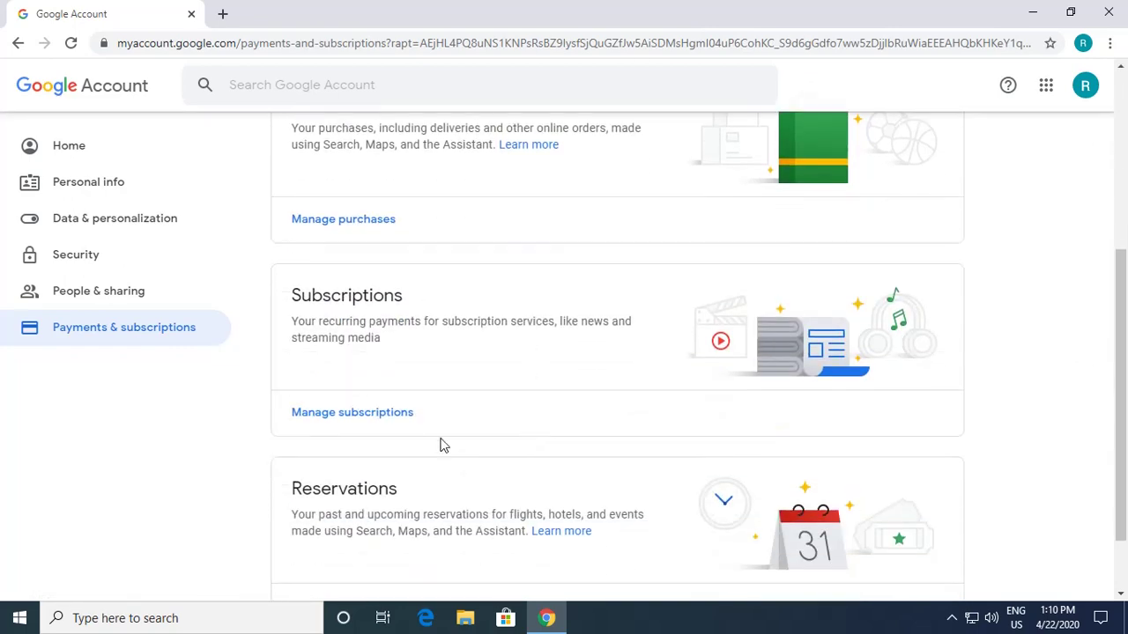
scroll(440, 426, "down", 1)
scroll(519, 423, "up", 5)
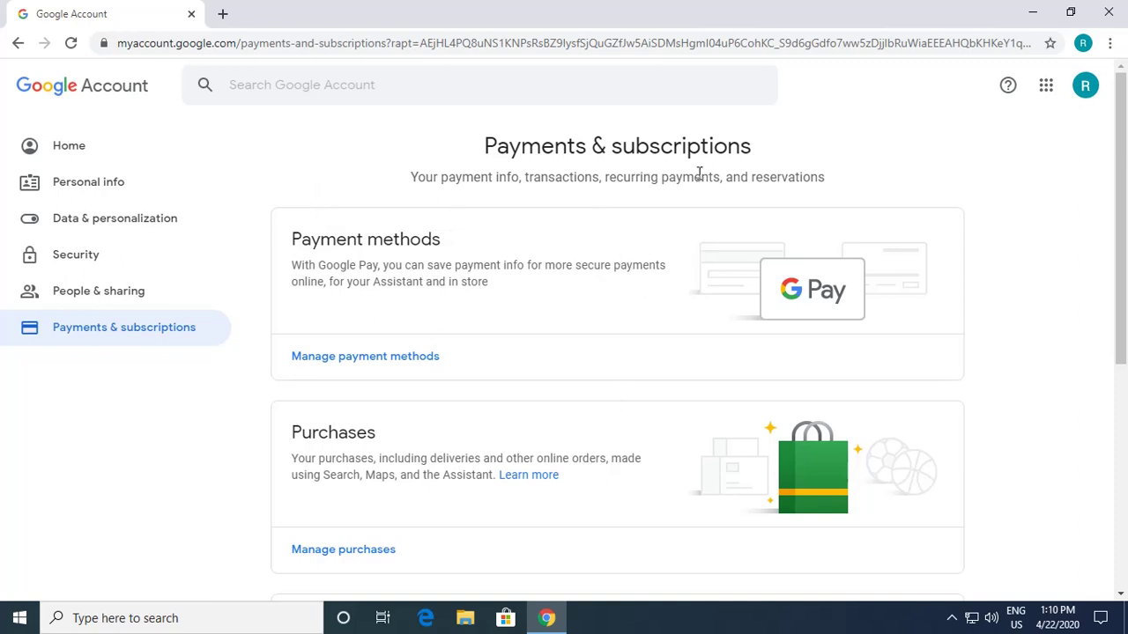
left_click(1045, 88)
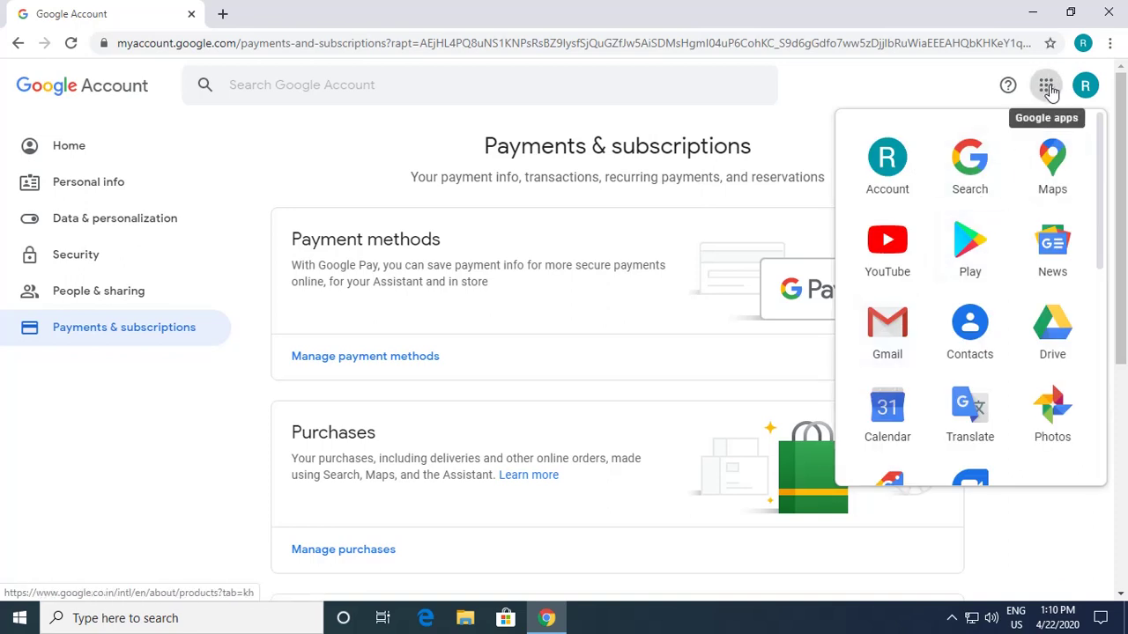
left_click(886, 338)
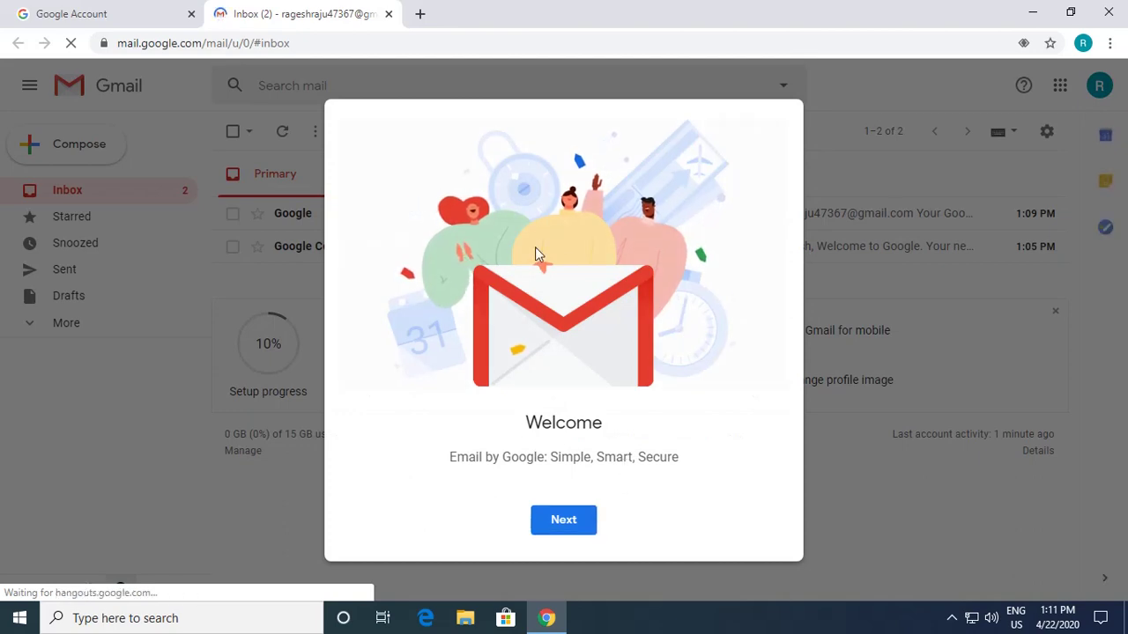
- Compare Comfortable and Compact densities, keep Default, finish the welcome, and close the Gmail tab
left_click(572, 530)
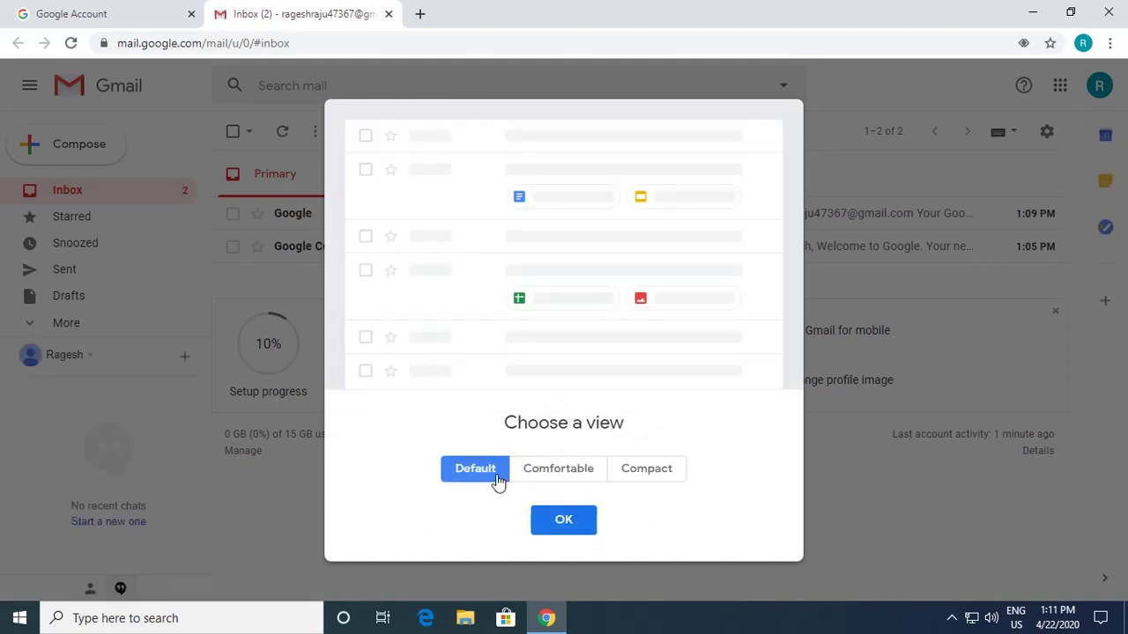
left_click(557, 474)
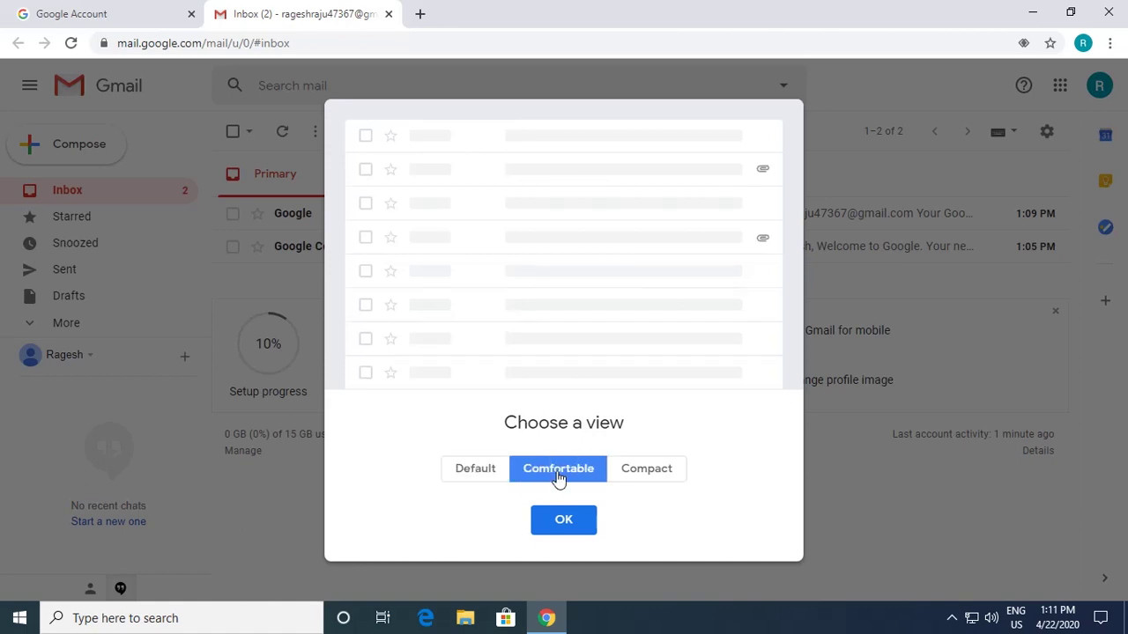
left_click(653, 473)
left_click(487, 476)
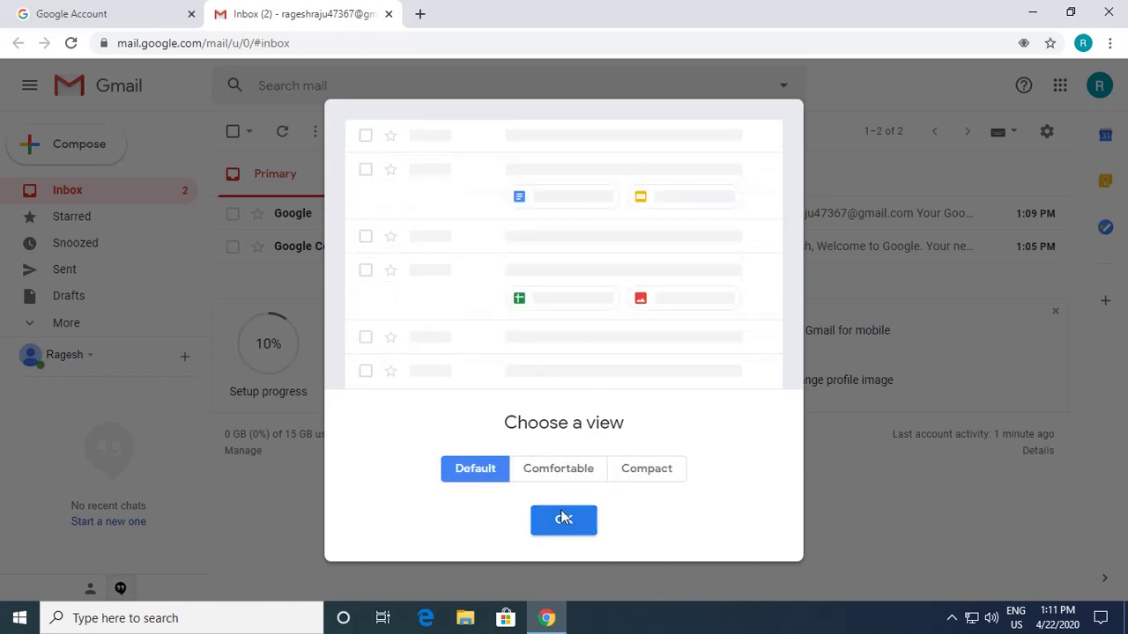
left_click(563, 518)
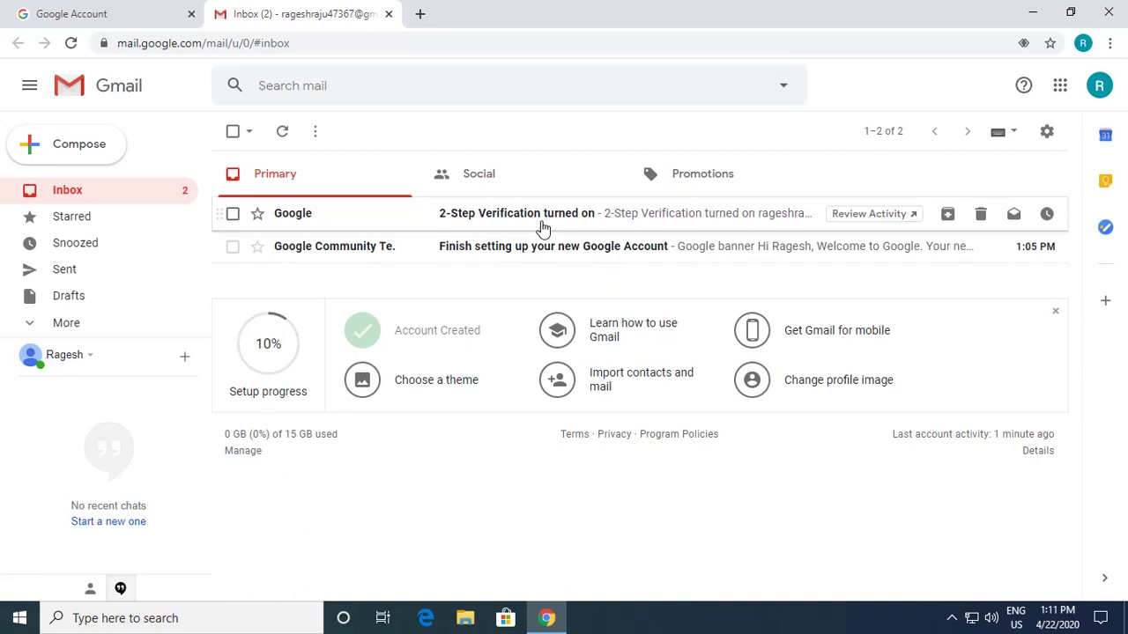
left_click(389, 14)
left_click(1044, 88)
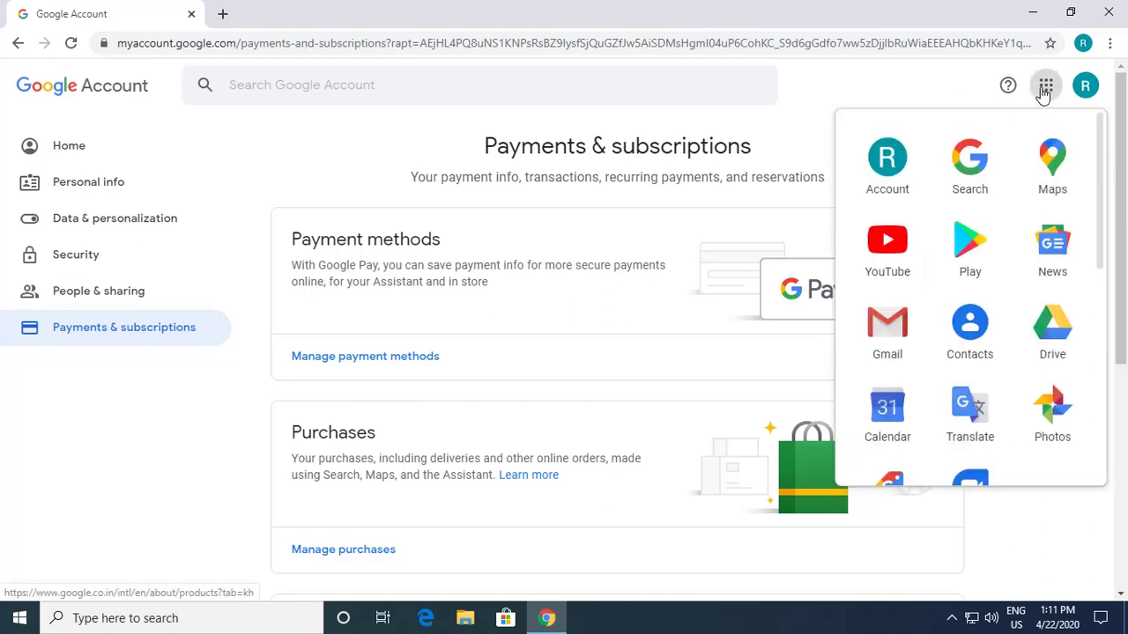
left_click(974, 249)
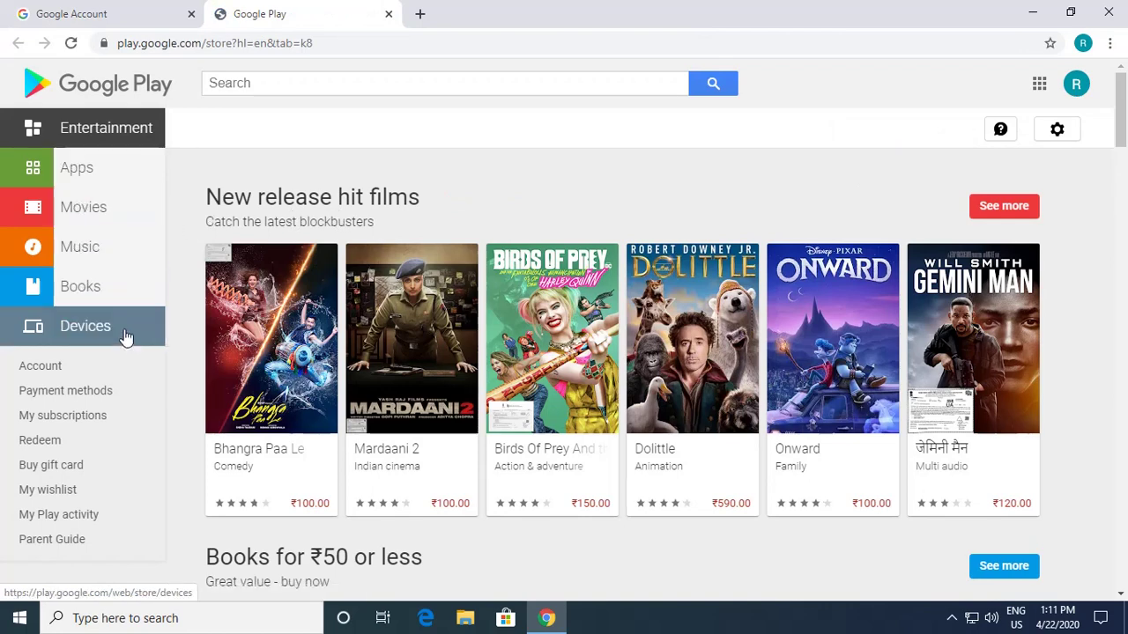
left_click(388, 15)
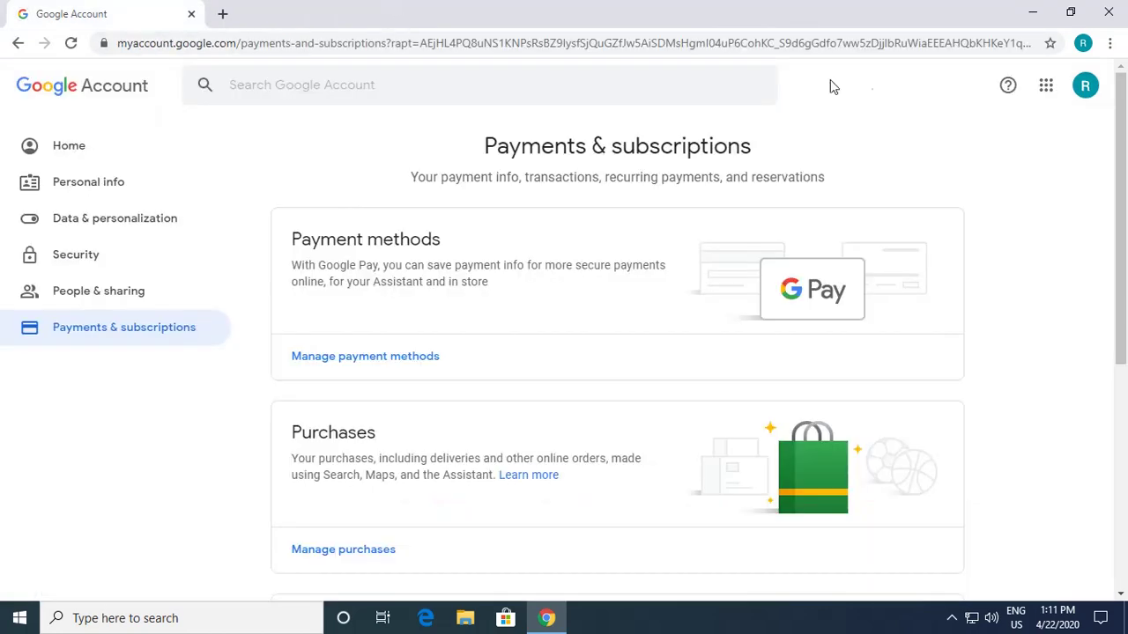
left_click(1044, 86)
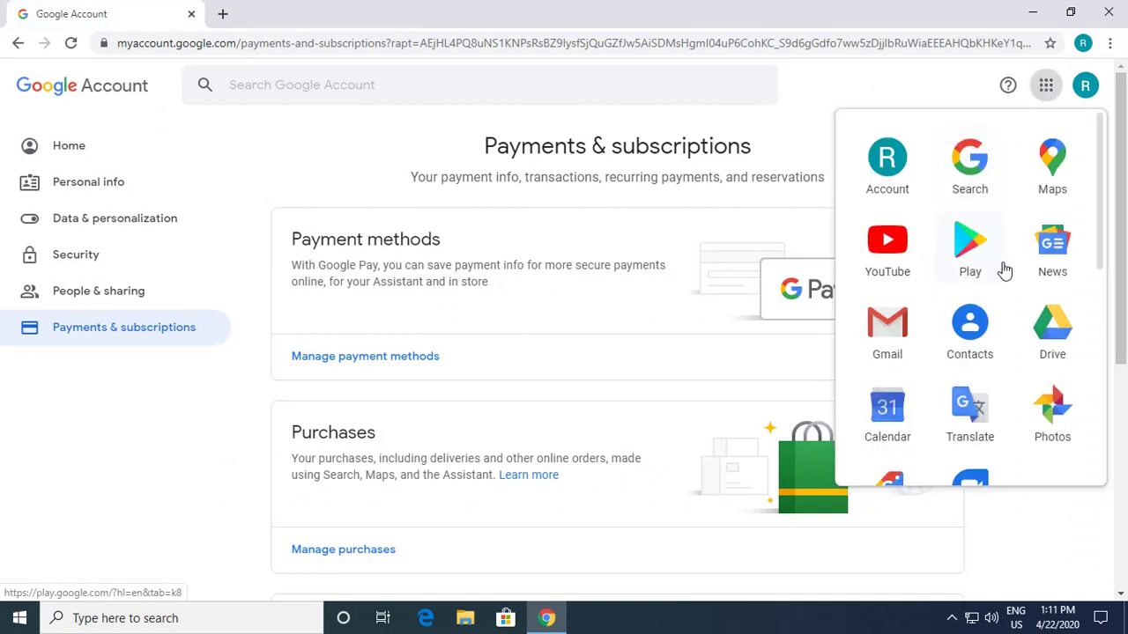
scroll(1001, 269, "down", 1)
left_click(1061, 251)
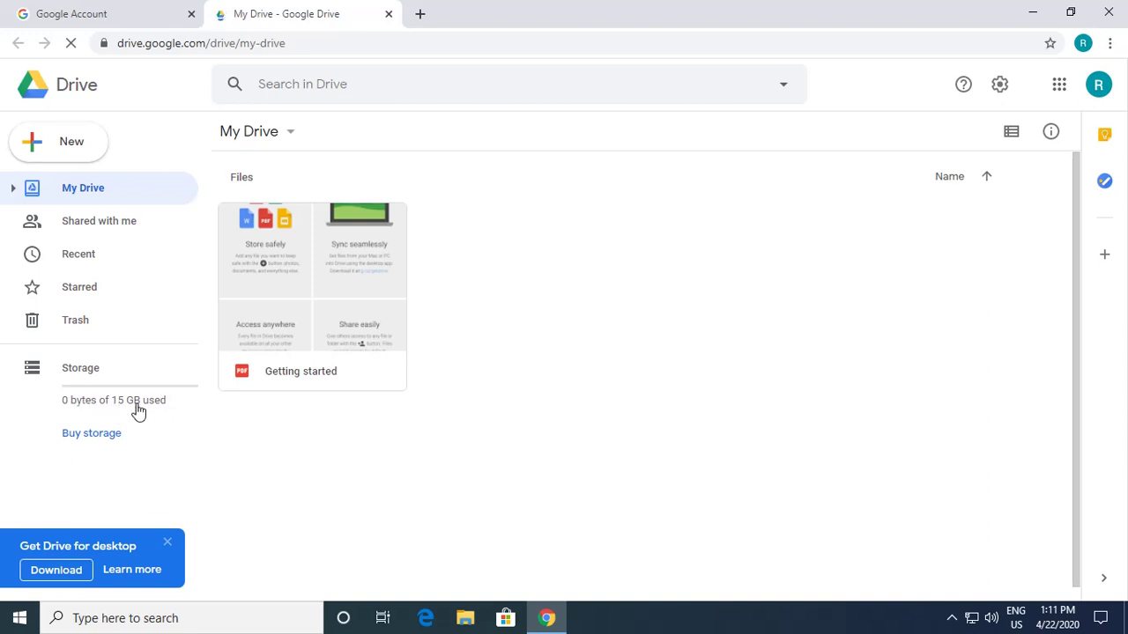
left_click(389, 15)
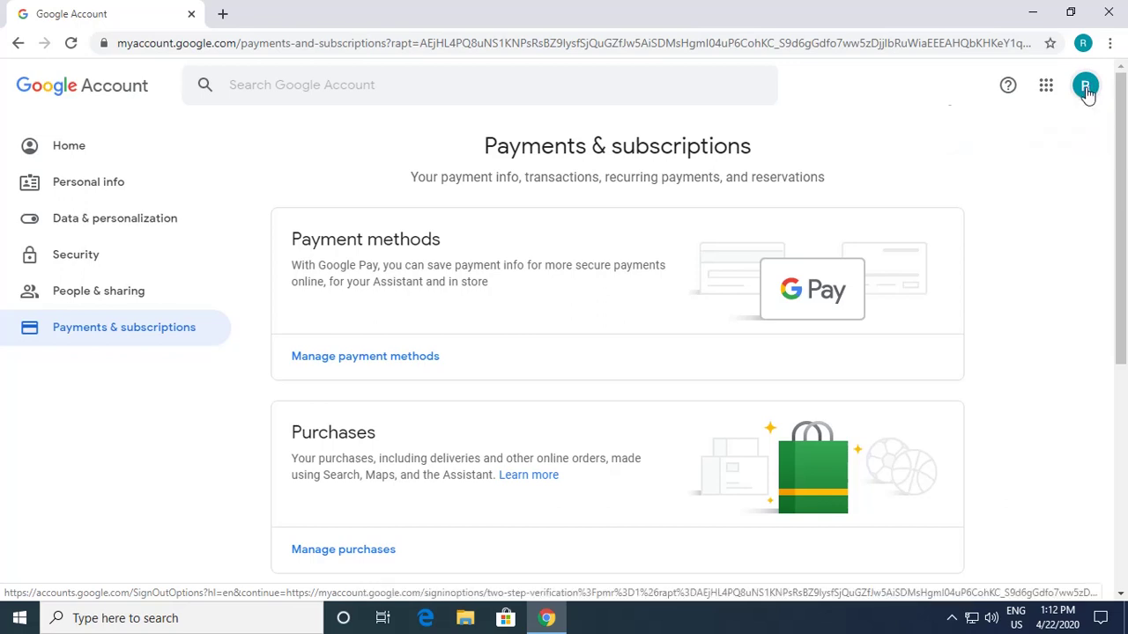
left_click(1085, 87)
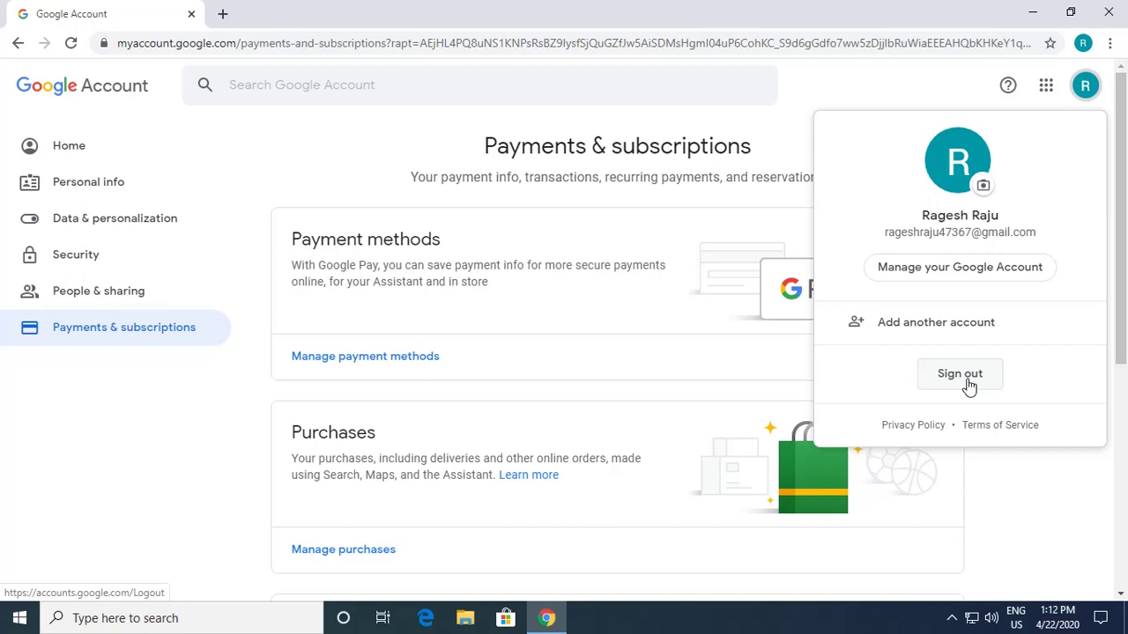
- Sign out of the Google account and close Chrome
left_click(959, 373)
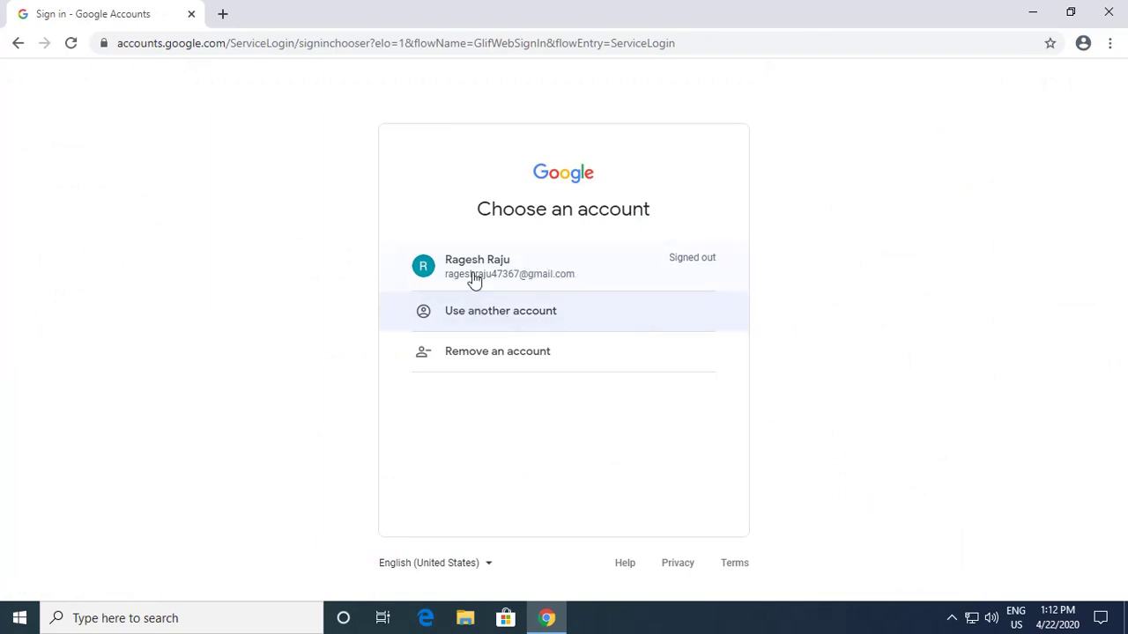
left_click(191, 14)
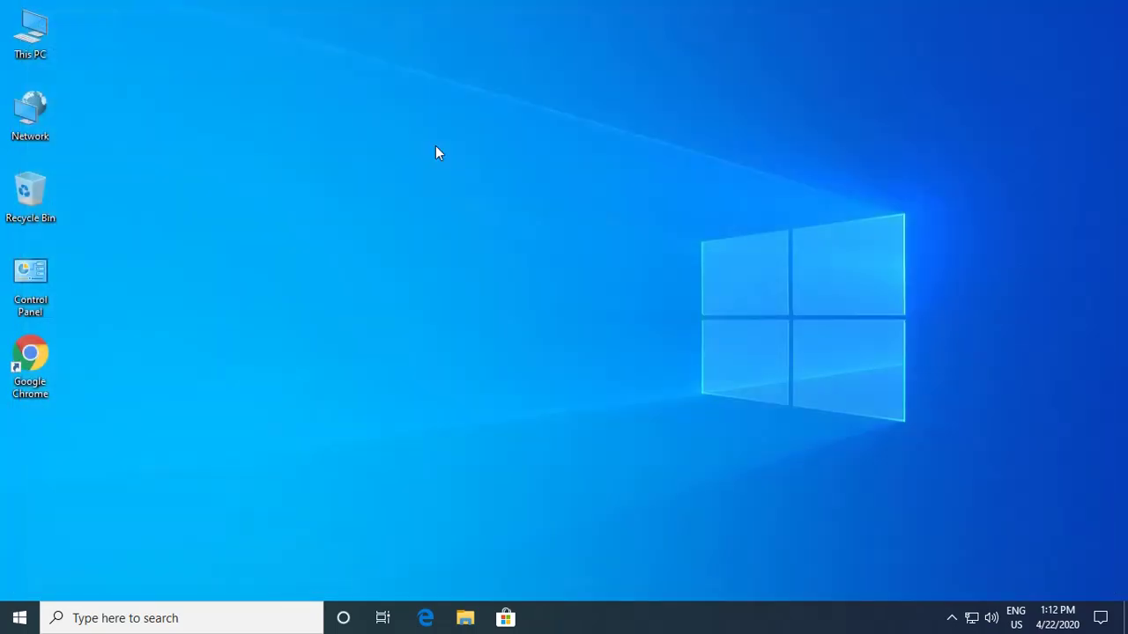